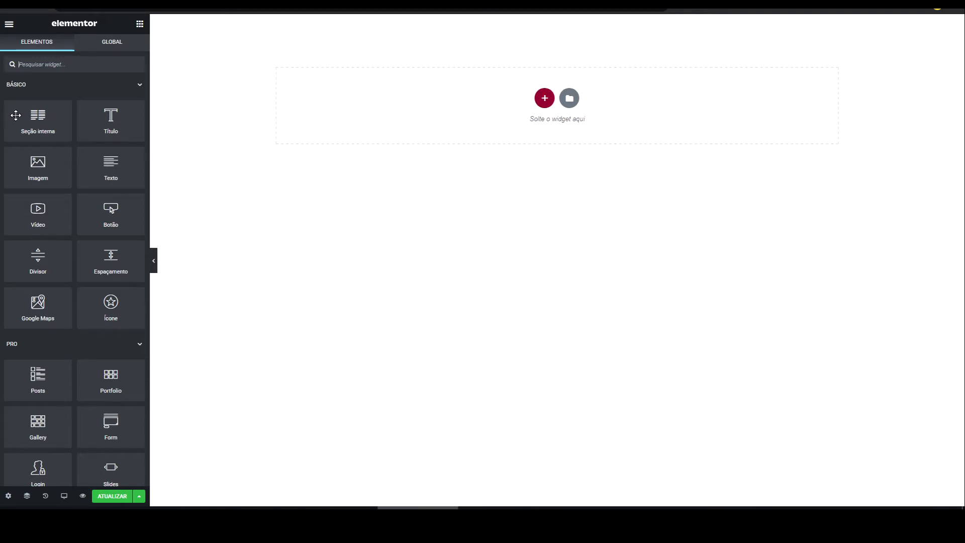
# Add a Posts Grid Builder widget to the empty page and open its post selection
pyautogui.write('grid')
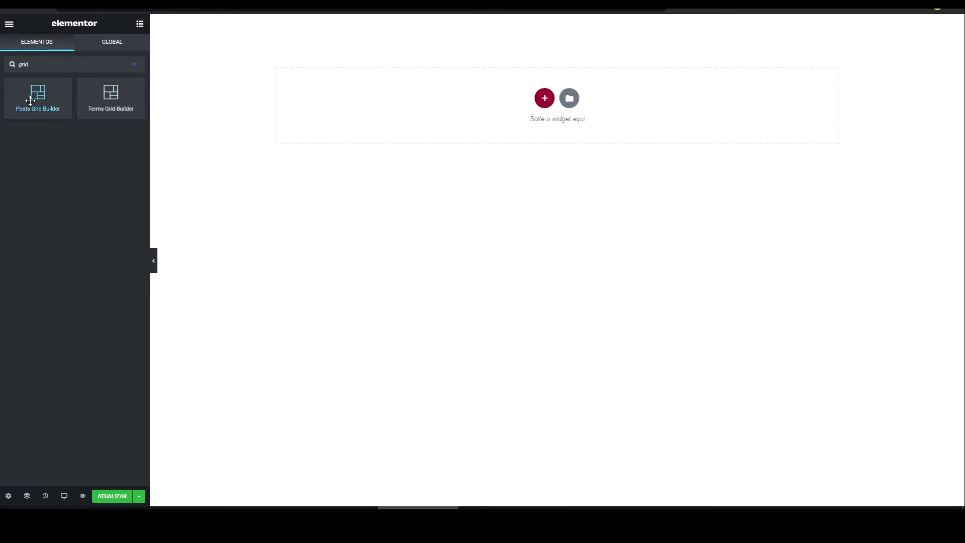
pyautogui.moveTo(30, 101); pyautogui.dragTo(392, 99)
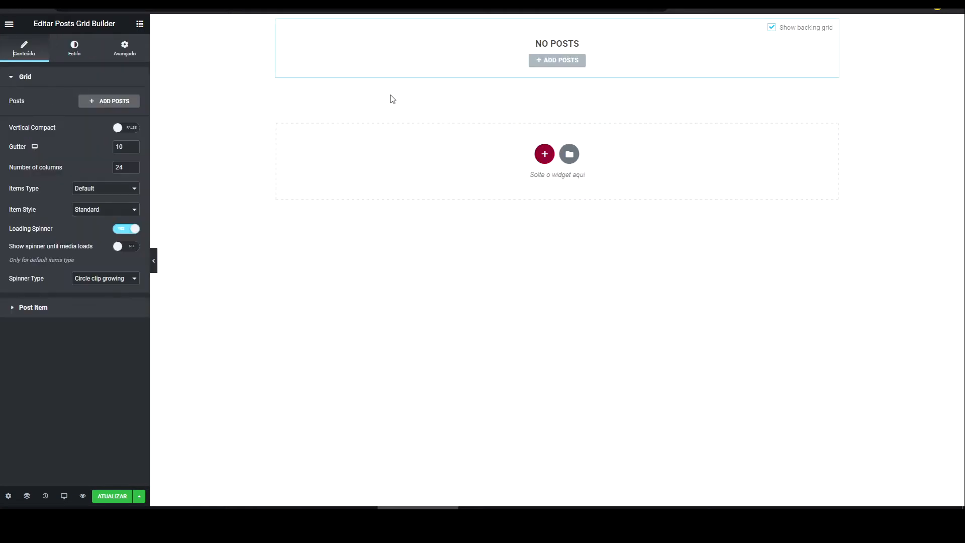
pyautogui.click(113, 101)
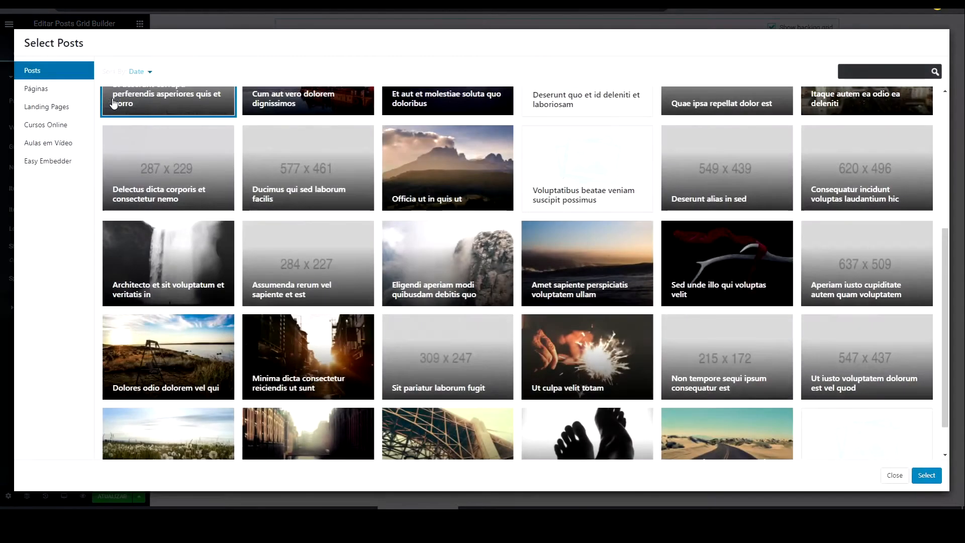
# Look through the items available under Páginas, Landing Pages, Cursos Online, Aulas em Vídeo and Easy Embedder, returning to Posts
pyautogui.scroll(5, 350, 167)
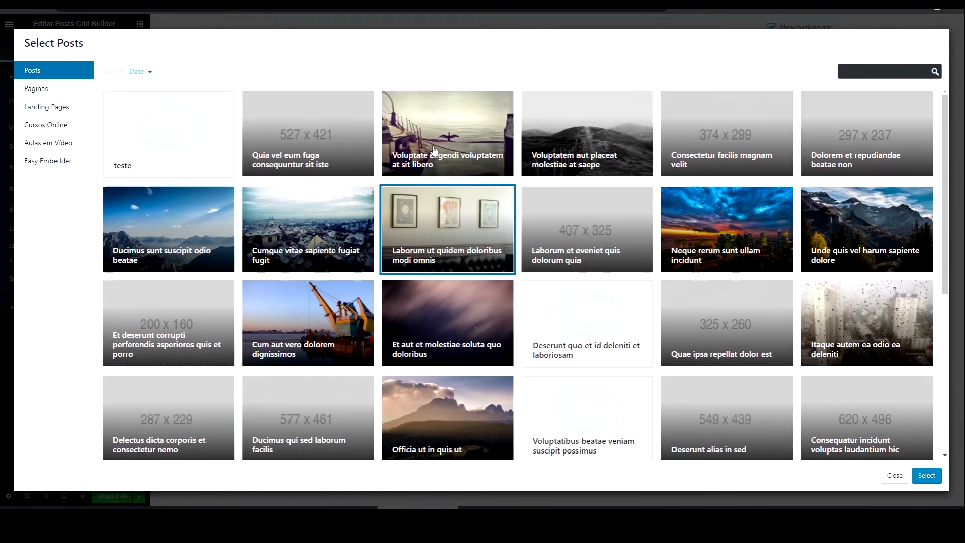
pyautogui.click(47, 90)
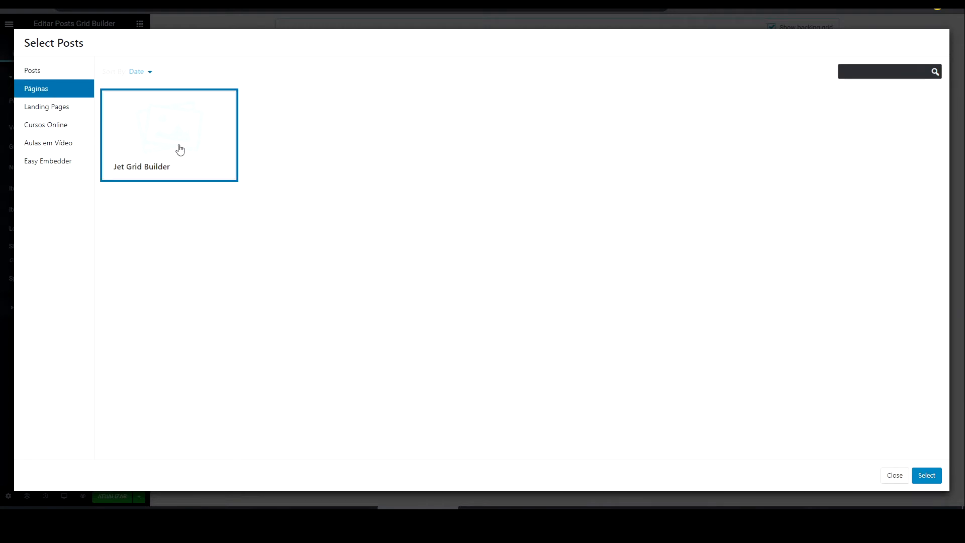
pyautogui.click(39, 111)
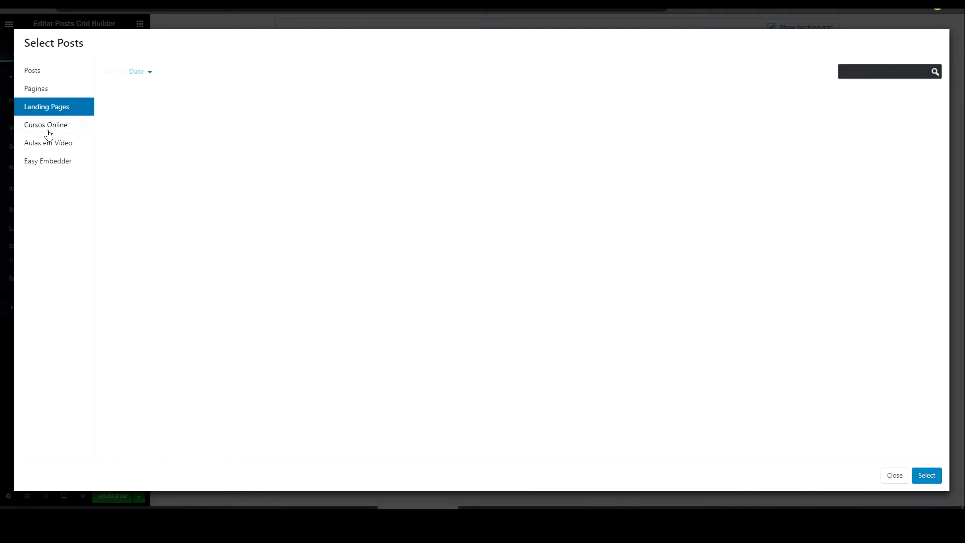
pyautogui.click(47, 132)
pyautogui.click(57, 145)
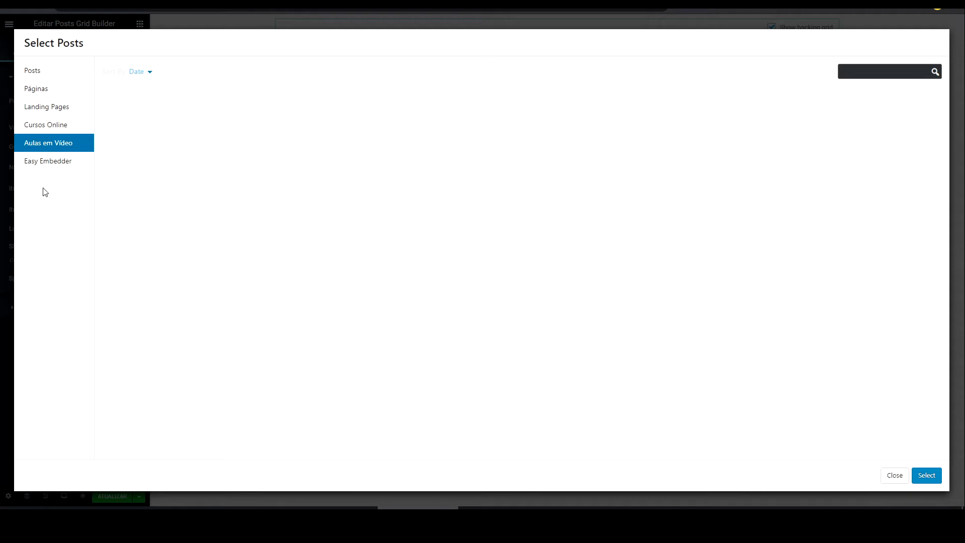
pyautogui.click(42, 162)
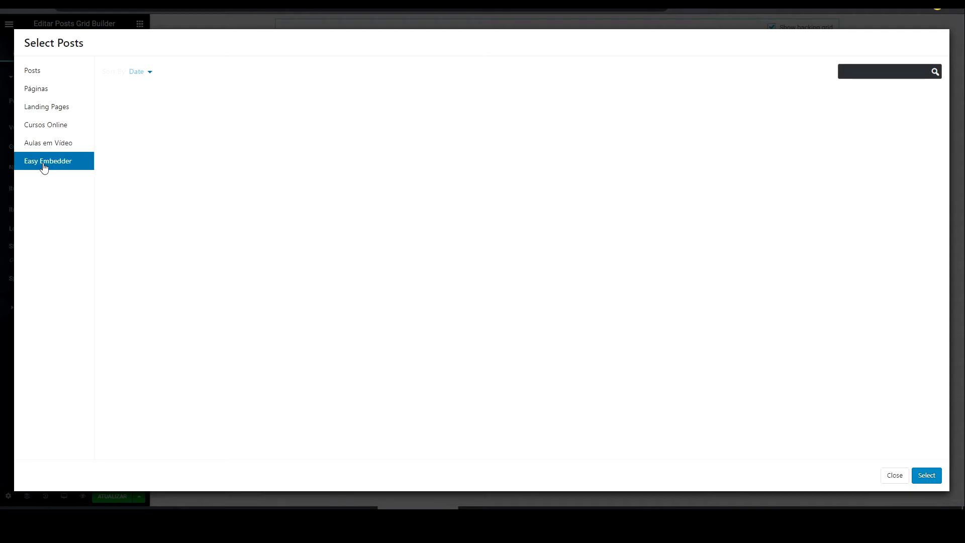
pyautogui.click(41, 73)
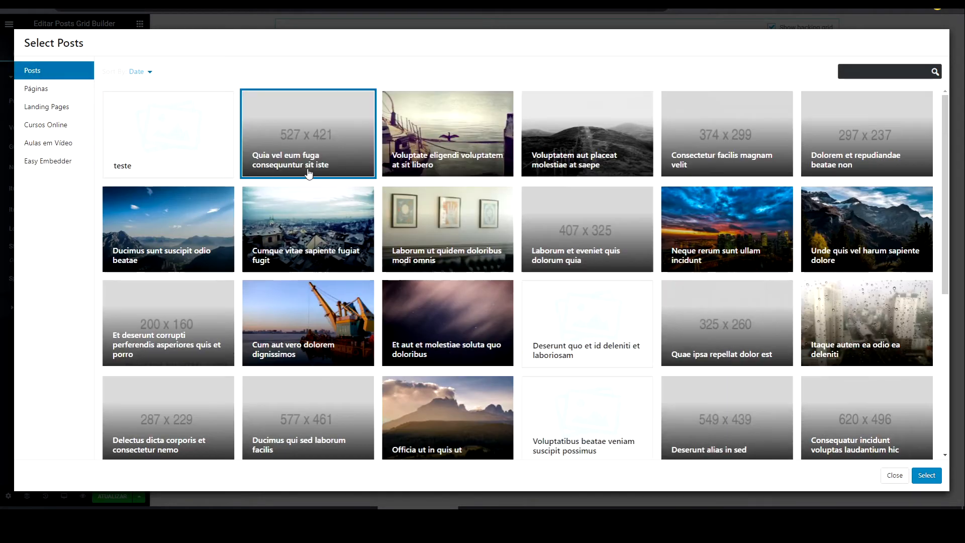
# Add the "Ducimus sunt", "Cumque vitae", "Voluptate eligendi" and "Laborum ut quidem" posts to the grid and remove "Laborum ut quidem" again
pyautogui.click(210, 225)
pyautogui.click(363, 241)
pyautogui.click(445, 146)
pyautogui.click(429, 213)
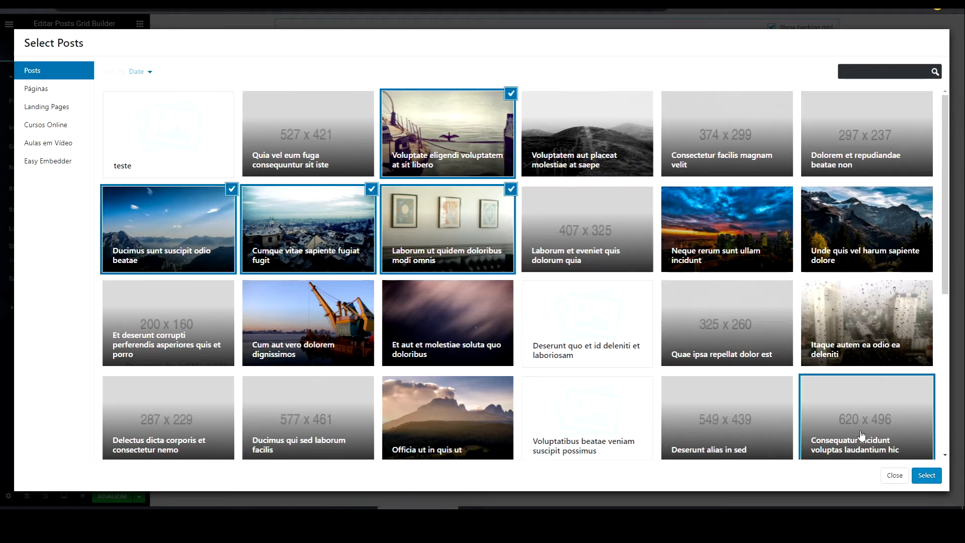
pyautogui.click(926, 475)
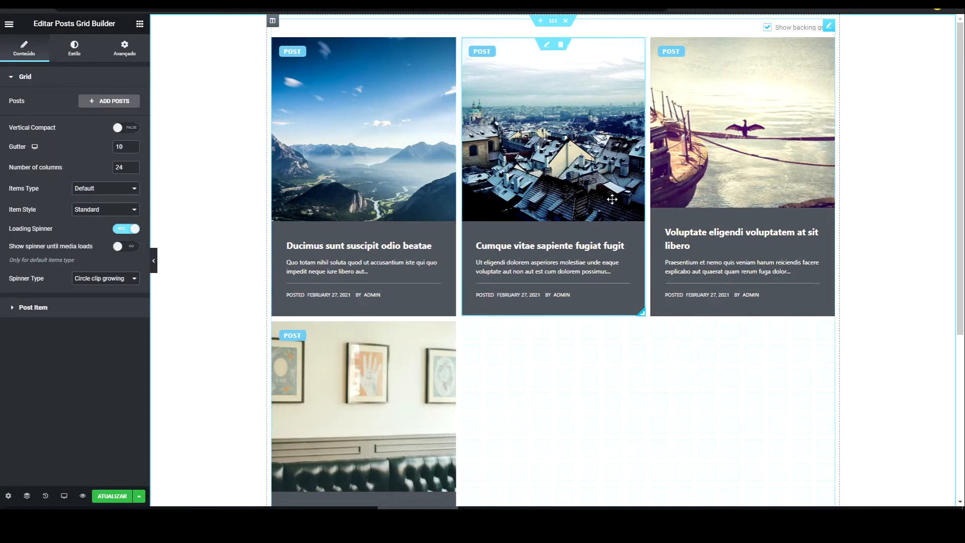
pyautogui.click(371, 330)
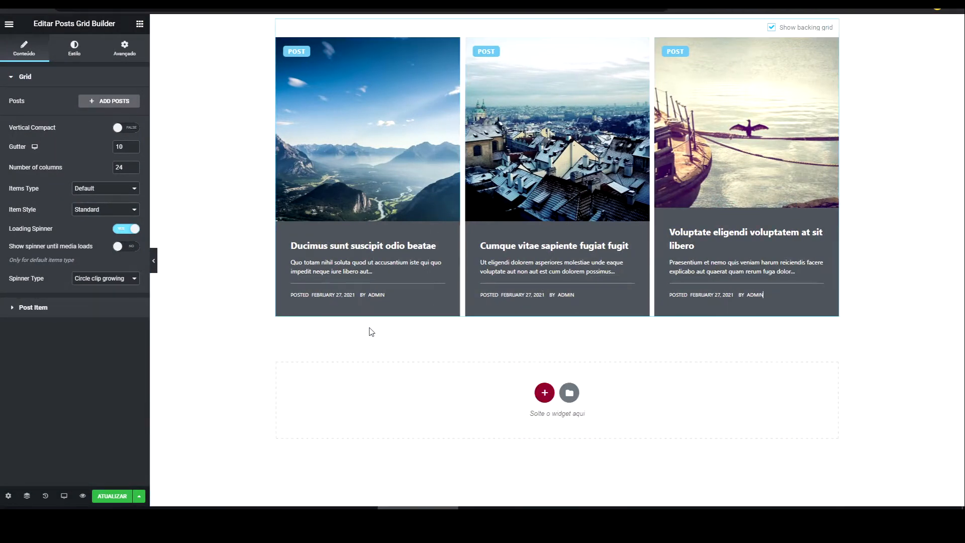
# Move the "Voluptate eligendi" post directly below the "Cumque vitae" post in the middle column and update the page
pyautogui.moveTo(723, 157); pyautogui.dragTo(720, 417)
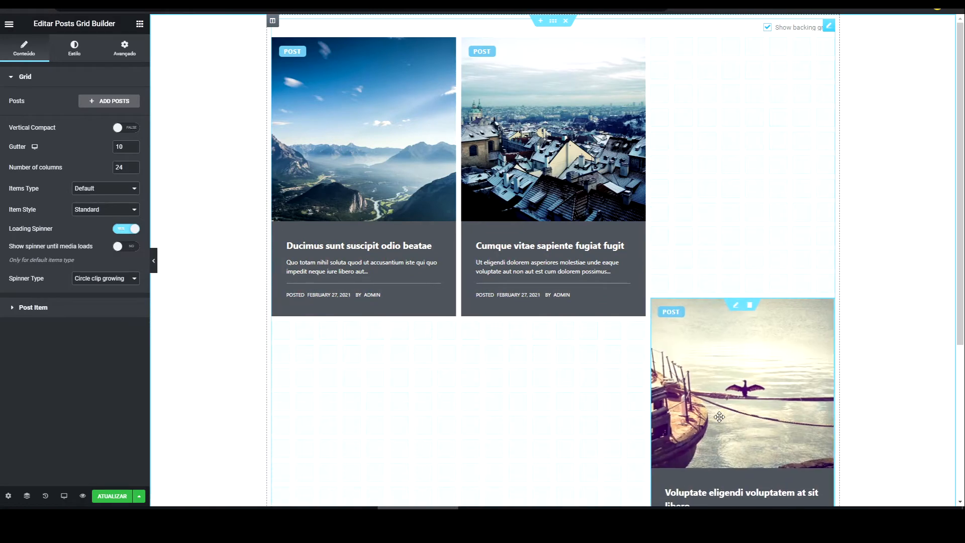
pyautogui.scroll(-3, 729, 309)
pyautogui.moveTo(704, 256); pyautogui.dragTo(545, 266)
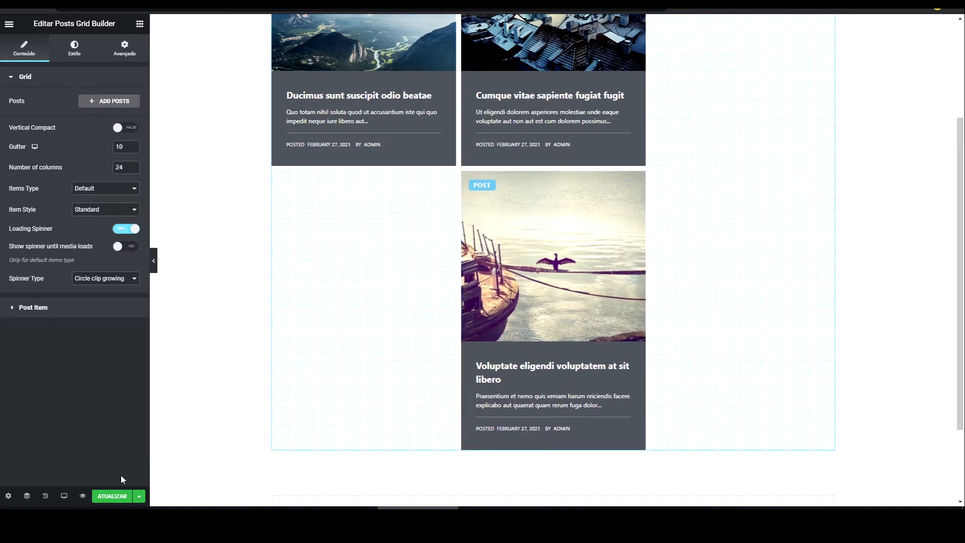
pyautogui.click(114, 496)
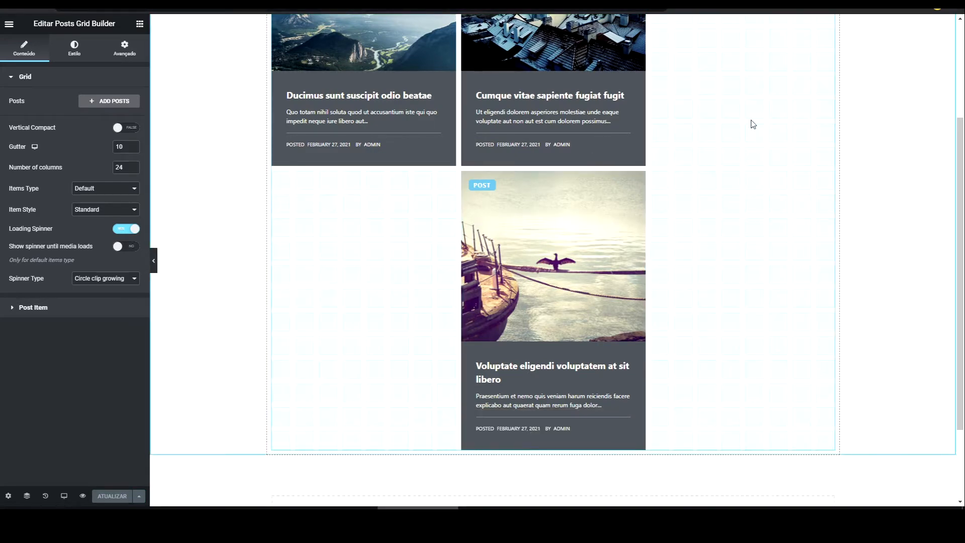
# Stagger the three posts freely, with "Cumque vitae" left, "Ducimus sunt" right and "Voluptate eligendi" below between them, and update the page
pyautogui.moveTo(523, 285); pyautogui.dragTo(376, 305)
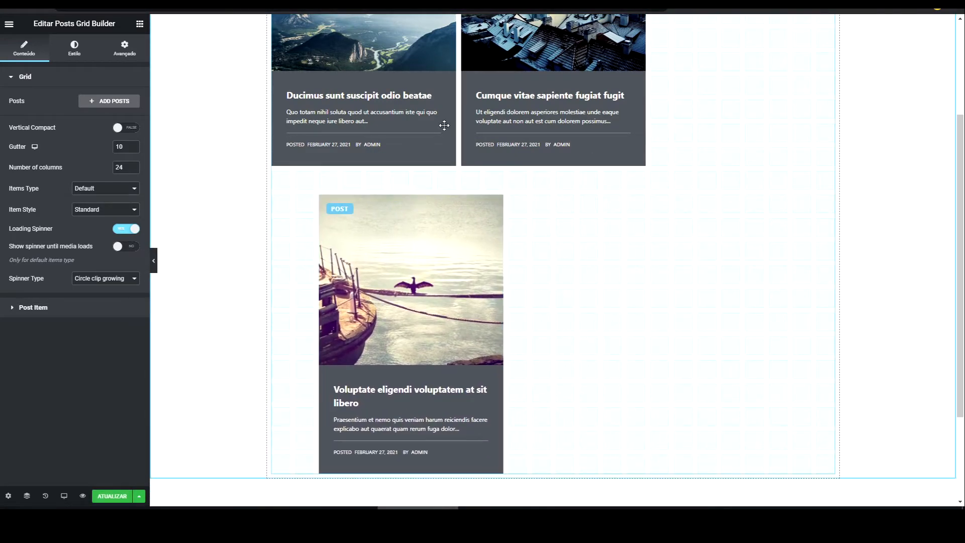
pyautogui.moveTo(448, 116); pyautogui.dragTo(732, 353)
pyautogui.moveTo(685, 320); pyautogui.dragTo(685, 249)
pyautogui.moveTo(513, 479); pyautogui.dragTo(374, 186)
pyautogui.scroll(-8, 513, 301)
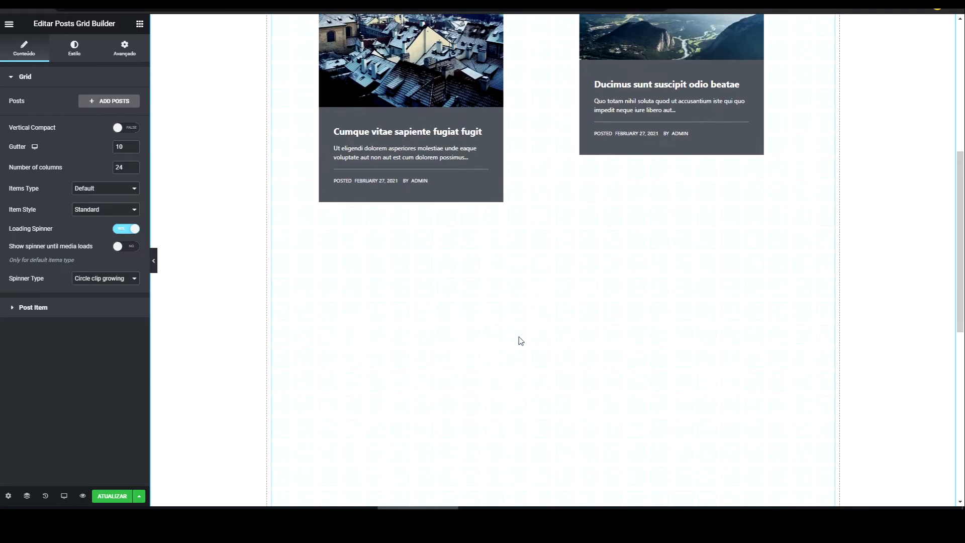
pyautogui.moveTo(450, 366); pyautogui.dragTo(635, 123)
pyautogui.scroll(5, 569, 246)
pyautogui.moveTo(595, 345); pyautogui.dragTo(596, 291)
pyautogui.click(107, 496)
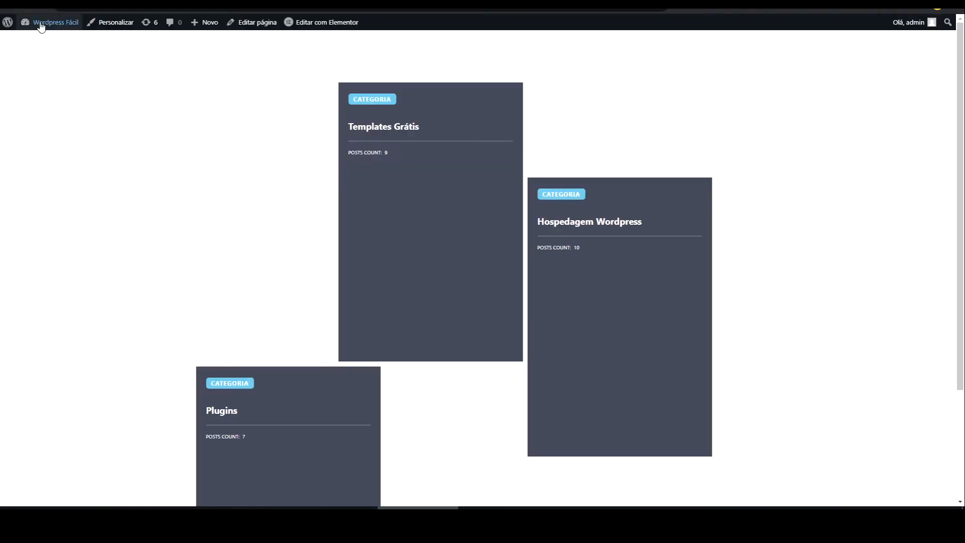
# Reload the published page and check how the staggered posts are laid out
pyautogui.click(456, 121)
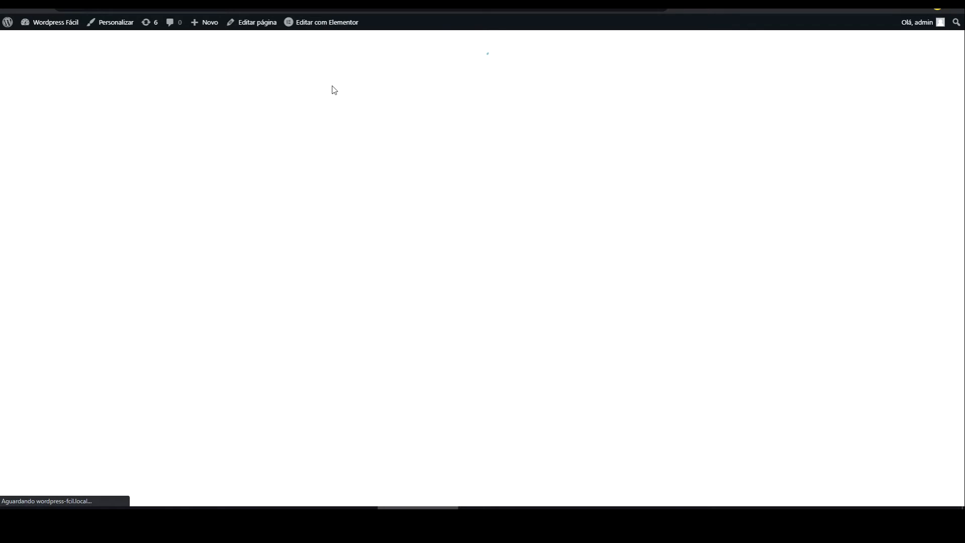
pyautogui.scroll(-6, 441, 164)
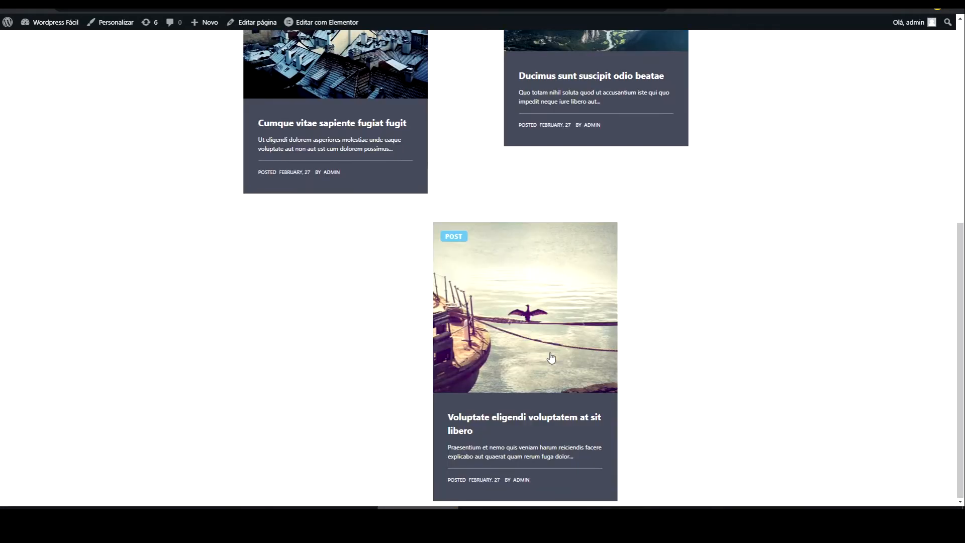
pyautogui.scroll(5, 570, 305)
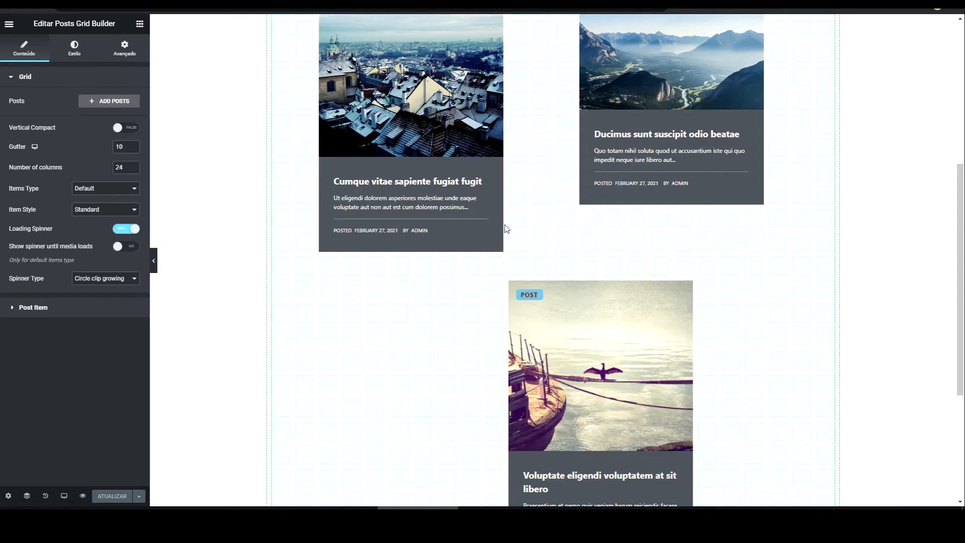
# Back in the editor, align the posts in one row in the order "Cumque vitae", "Ducimus sunt", "Voluptate eligendi"
pyautogui.scroll(4, 412, 196)
pyautogui.moveTo(413, 196); pyautogui.dragTo(417, 130)
pyautogui.moveTo(635, 316); pyautogui.dragTo(547, 133)
pyautogui.scroll(-3, 609, 403)
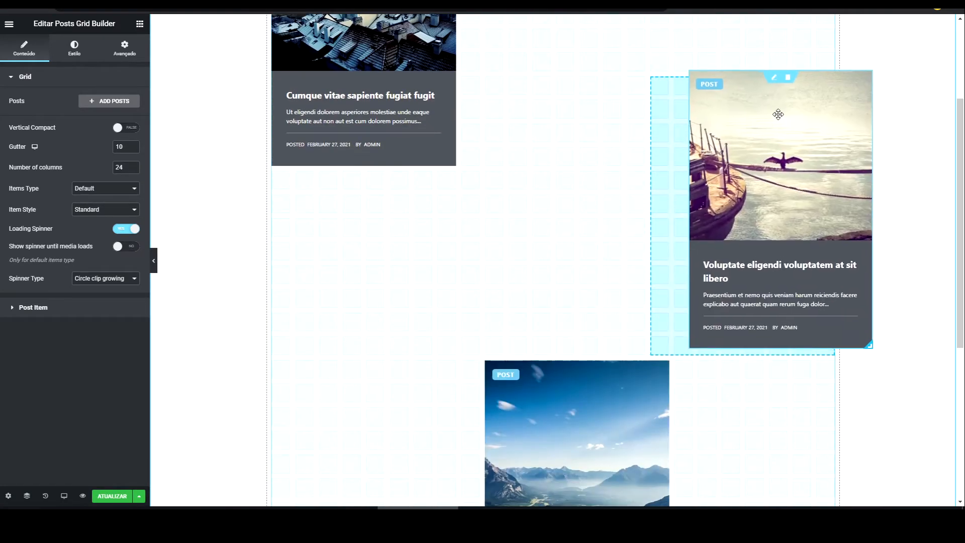
pyautogui.scroll(3, 595, 236)
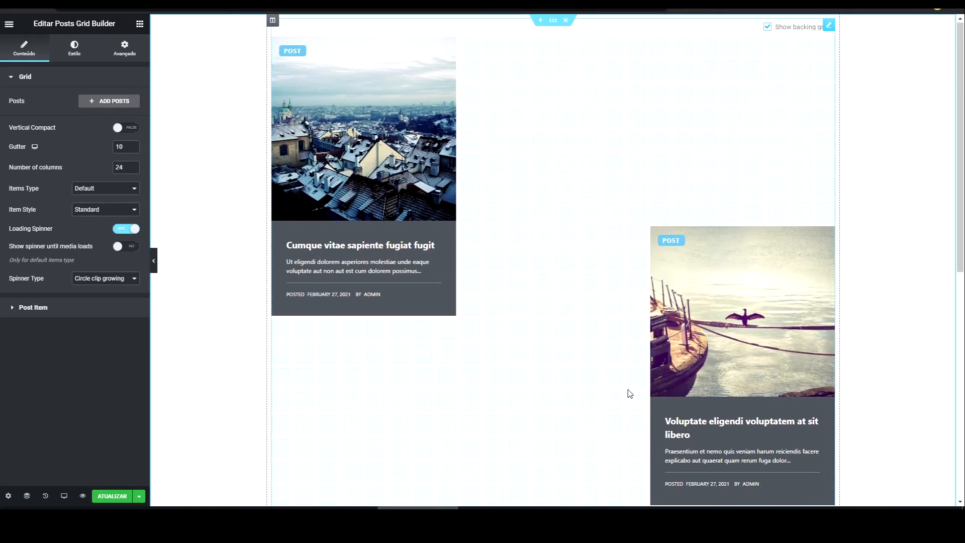
pyautogui.scroll(-4, 630, 395)
pyautogui.moveTo(596, 387); pyautogui.dragTo(576, 95)
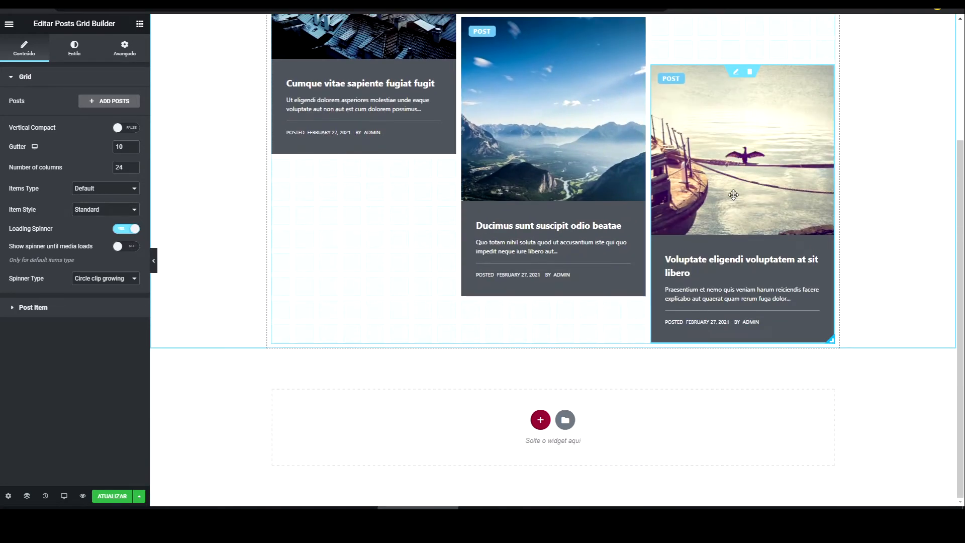
pyautogui.scroll(3, 733, 194)
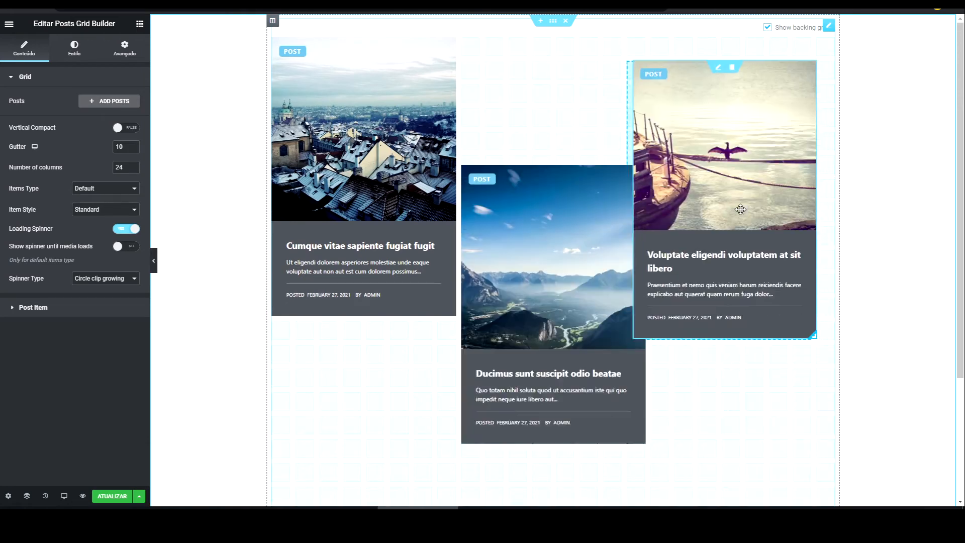
pyautogui.moveTo(741, 209); pyautogui.dragTo(743, 206)
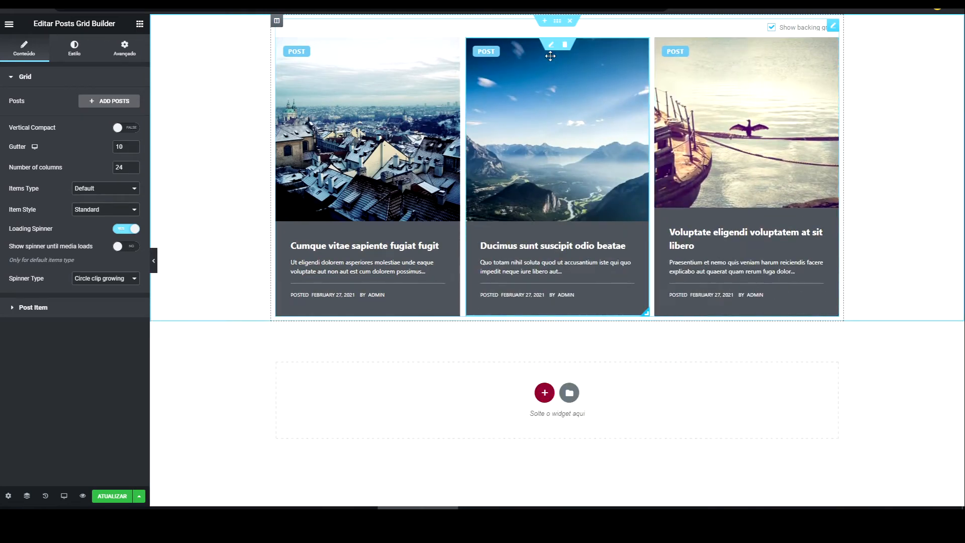
# Replace the middle "Ducimus sunt suscipit odio beatae" post with "Cum aut vero dolorem dignissimos"
pyautogui.click(551, 45)
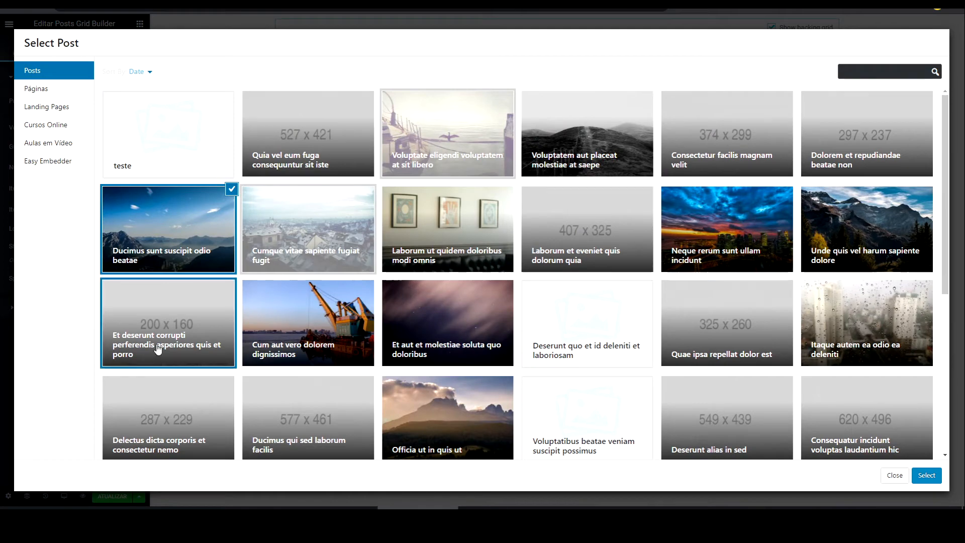
pyautogui.click(278, 348)
pyautogui.click(926, 475)
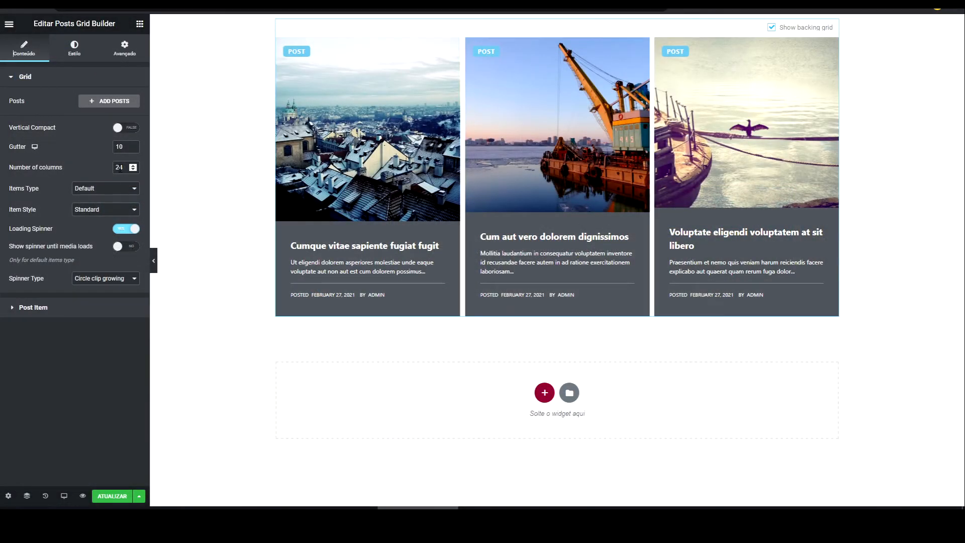
# Set the grid's number of columns to 45 and its gutter to 14
pyautogui.doubleClick(125, 169)
pyautogui.write('45')
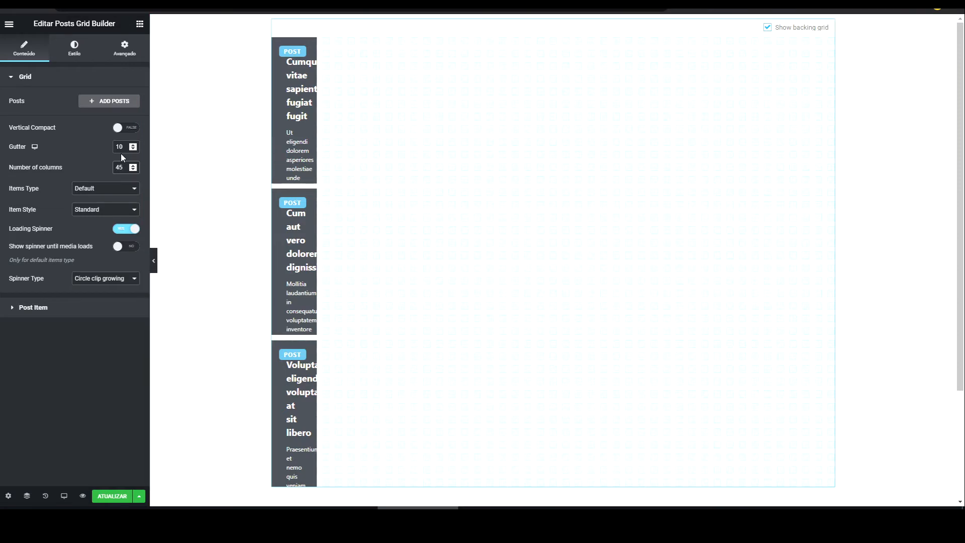
pyautogui.click(134, 145)
pyautogui.click(134, 145)
pyautogui.click(135, 146)
pyautogui.click(134, 145)
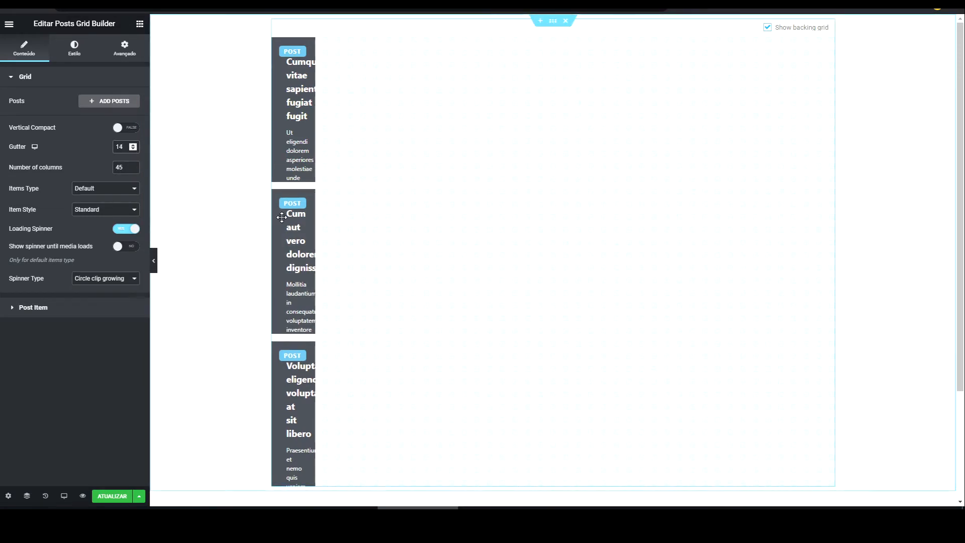
# Place the "Cum aut vero" post beside the "Cumque vitae" post with a gap, and delete the "Voluptate eligendi" post
pyautogui.moveTo(294, 225); pyautogui.dragTo(452, 53)
pyautogui.moveTo(289, 354); pyautogui.dragTo(438, 97)
pyautogui.click(450, 54)
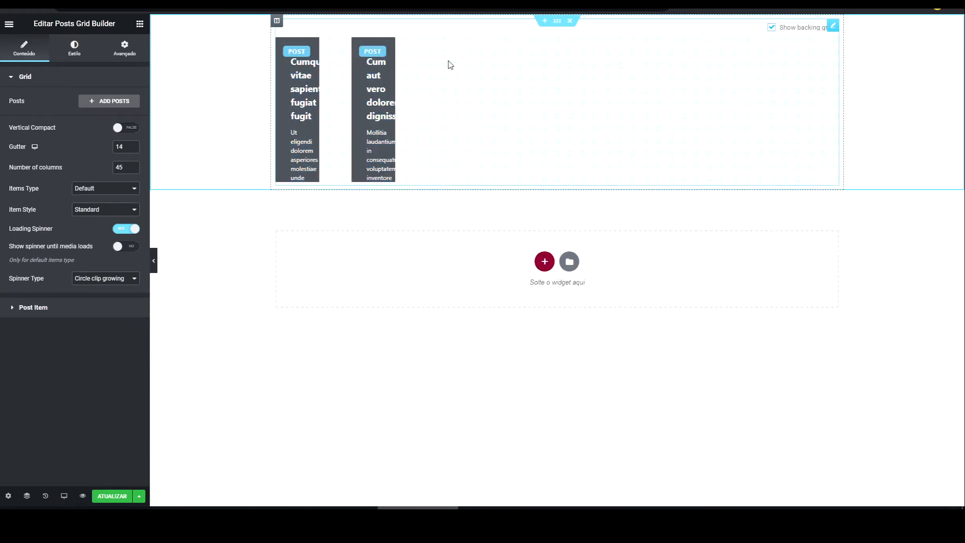
# Swap the "Cum aut vero" post for "Et aut et molestiae soluta quo doloribus"
pyautogui.click(382, 46)
pyautogui.click(447, 322)
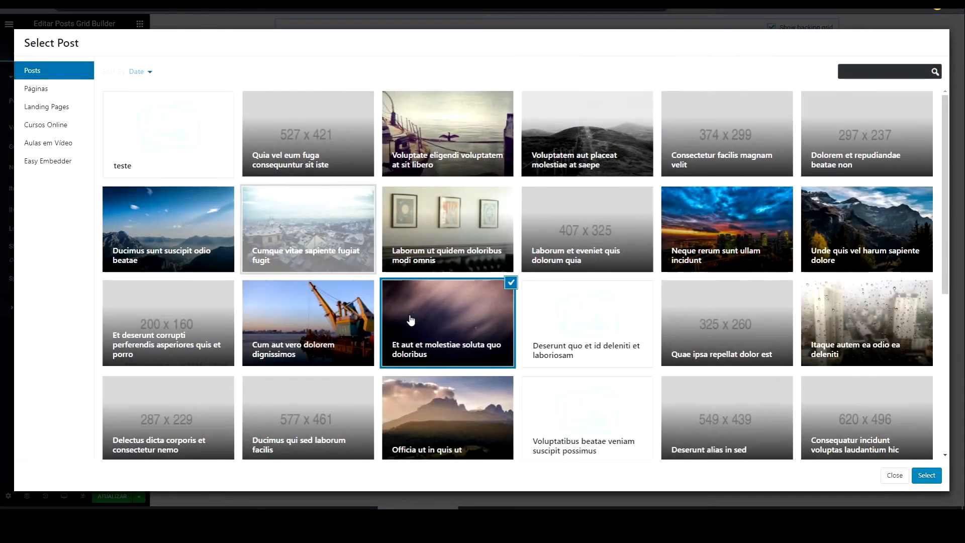
pyautogui.click(927, 475)
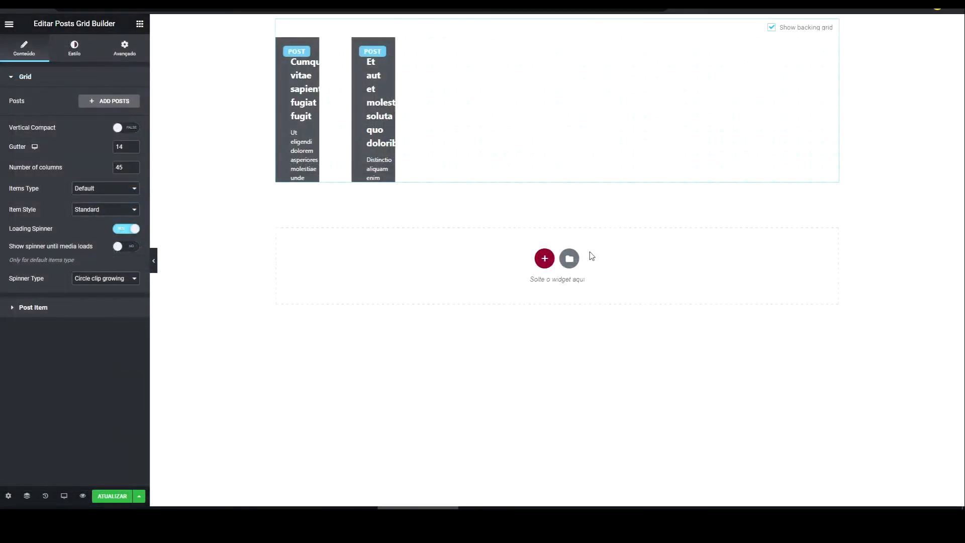
# Delete the two remaining posts, "Cumque vitae" and "Et aut et molestiae", from the grid
pyautogui.click(306, 46)
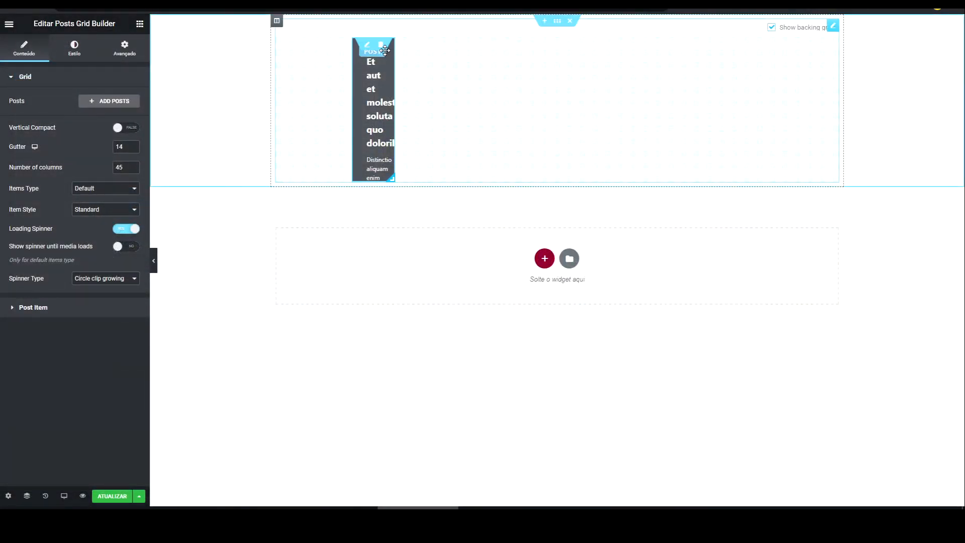
pyautogui.click(378, 47)
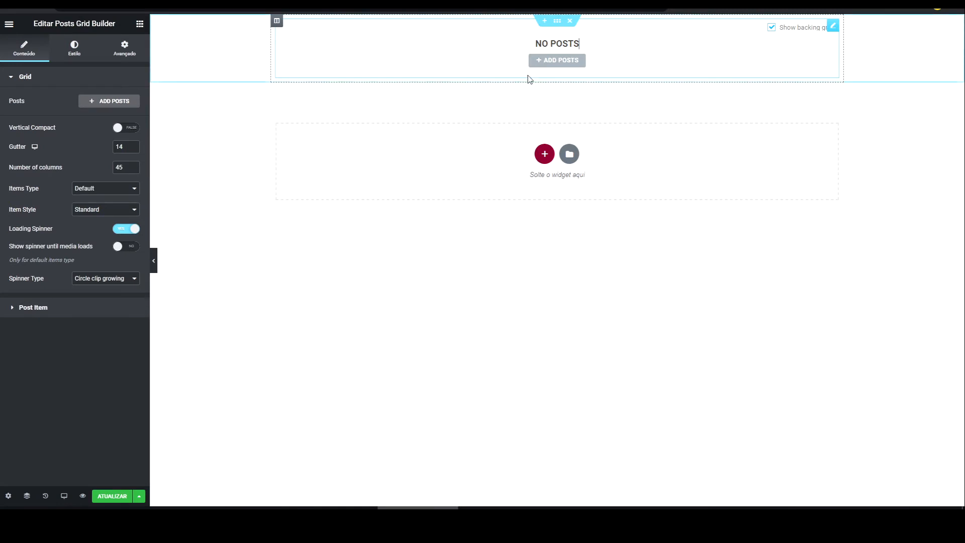
# Add the "Ducimus sunt suscipit odio beatae" post to the empty grid
pyautogui.click(546, 60)
pyautogui.click(192, 243)
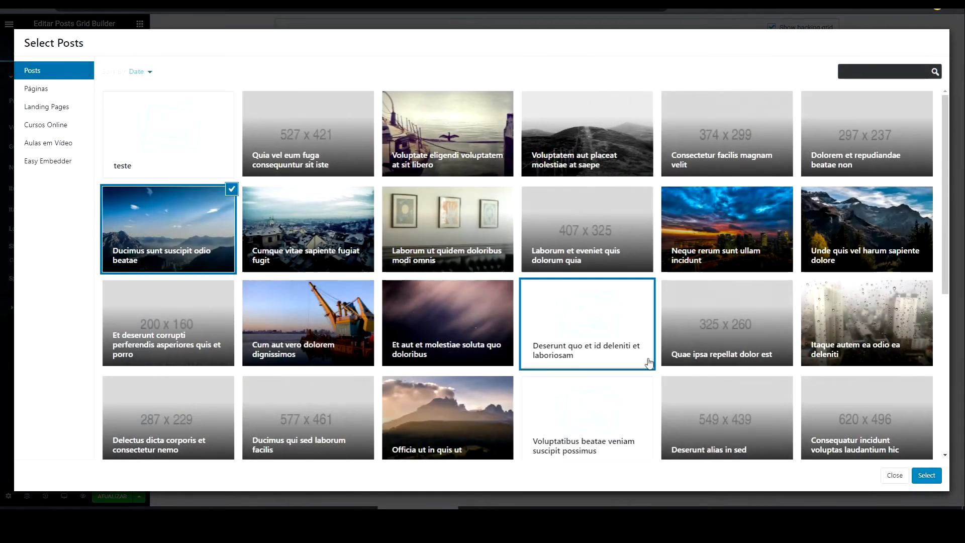
pyautogui.click(928, 475)
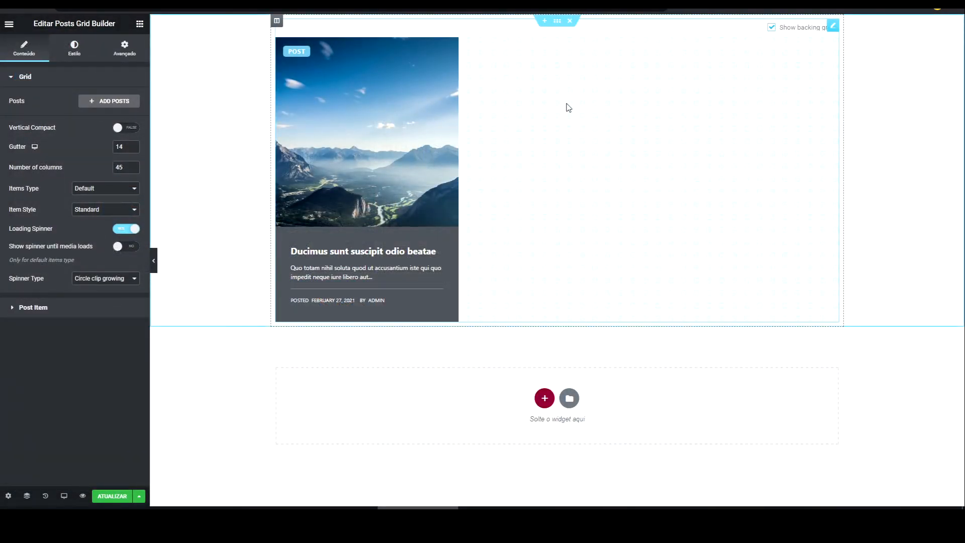
pyautogui.click(770, 28)
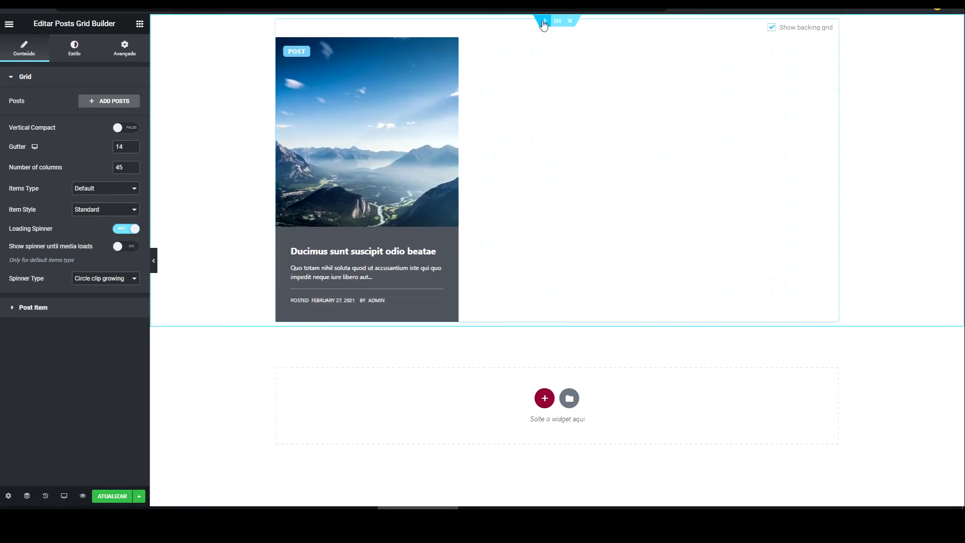
# Add the "Laborum ut quidem doloribus modi omnis" post to the grid
pyautogui.click(98, 80)
pyautogui.click(90, 82)
pyautogui.click(115, 102)
pyautogui.click(430, 222)
pyautogui.click(926, 474)
# Place the "Laborum ut quidem" post beside the "Ducimus sunt" post and shrink it to about two thirds of its neighbour's height
pyautogui.moveTo(418, 372); pyautogui.dragTo(654, 181)
pyautogui.moveTo(340, 455); pyautogui.dragTo(449, 194)
pyautogui.moveTo(576, 215); pyautogui.dragTo(529, 152)
pyautogui.moveTo(422, 164); pyautogui.dragTo(432, 143)
pyautogui.moveTo(534, 135); pyautogui.dragTo(509, 135)
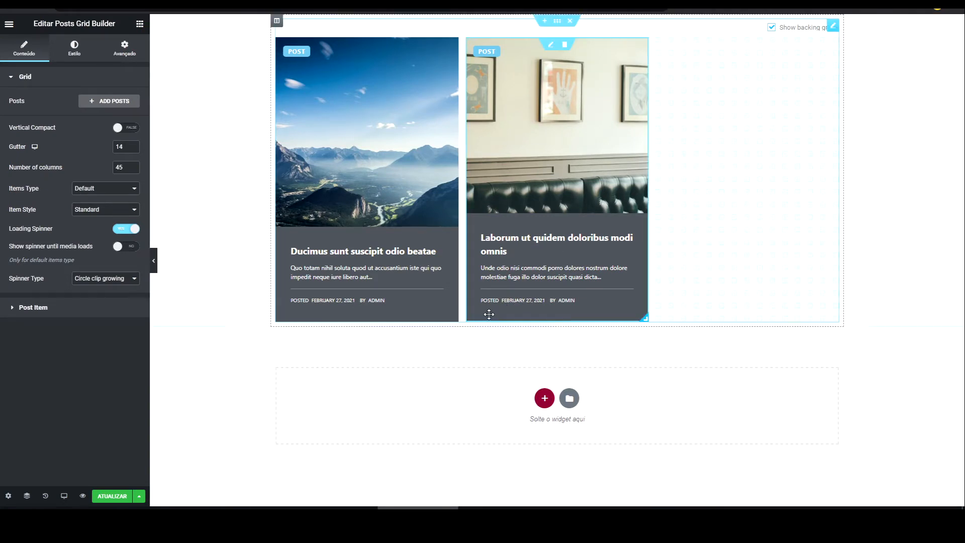
pyautogui.moveTo(643, 317); pyautogui.dragTo(634, 222)
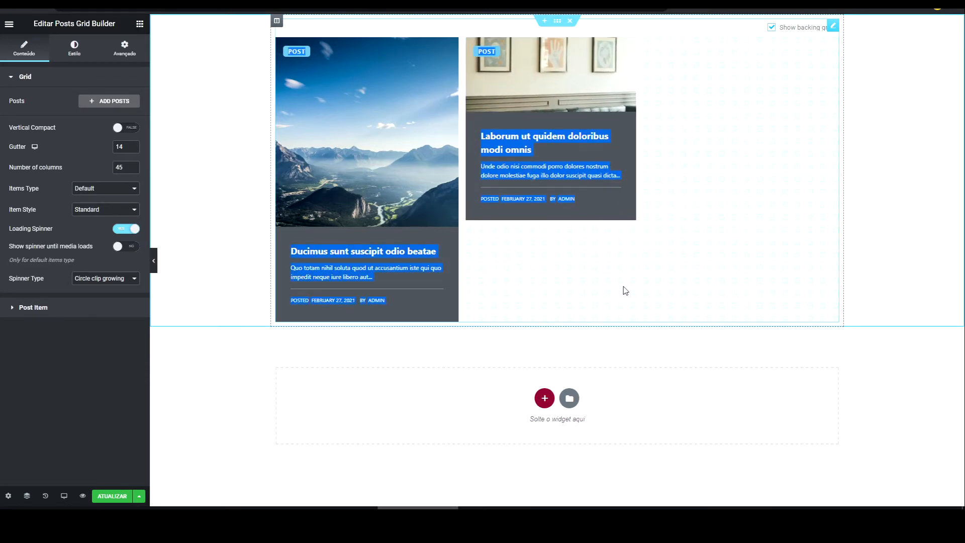
# Add the "Cumque vitae sapiente fugiat fugit" post and arrange it between the "Ducimus sunt" and "Laborum ut quidem" posts in one row
pyautogui.click(96, 105)
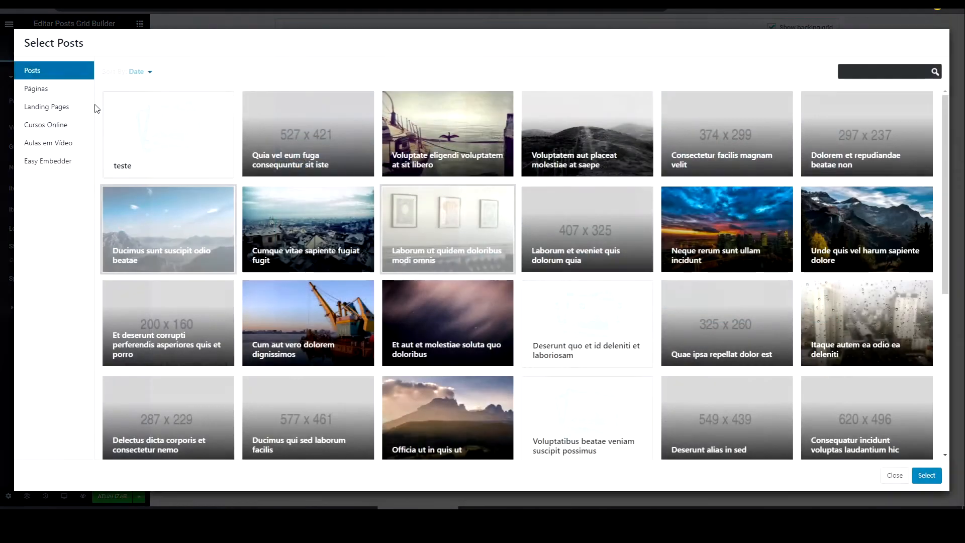
pyautogui.click(258, 217)
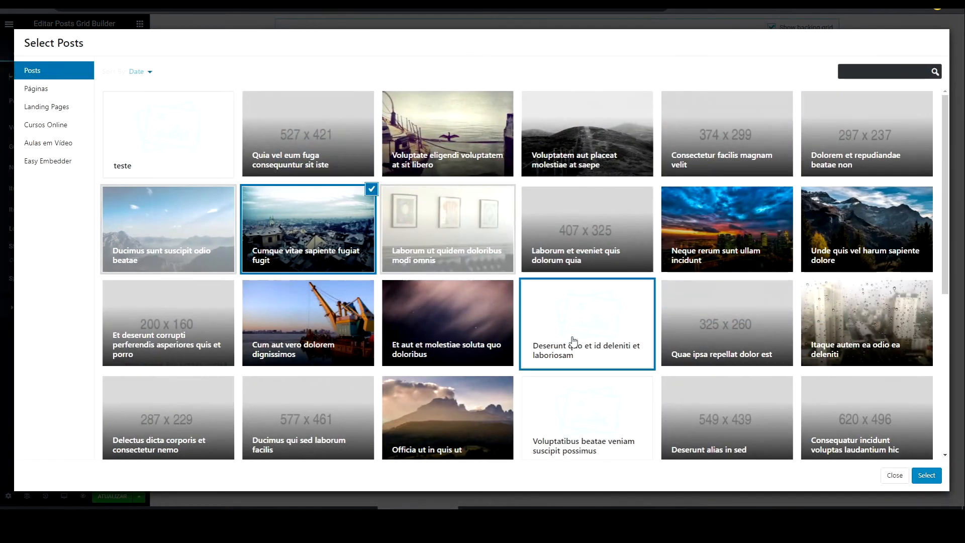
pyautogui.click(930, 480)
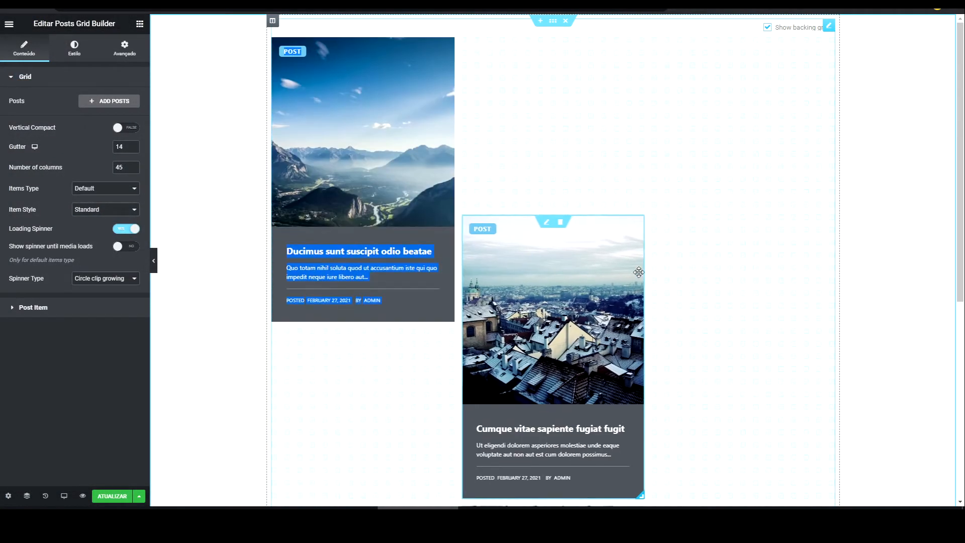
pyautogui.moveTo(639, 272); pyautogui.dragTo(585, 117)
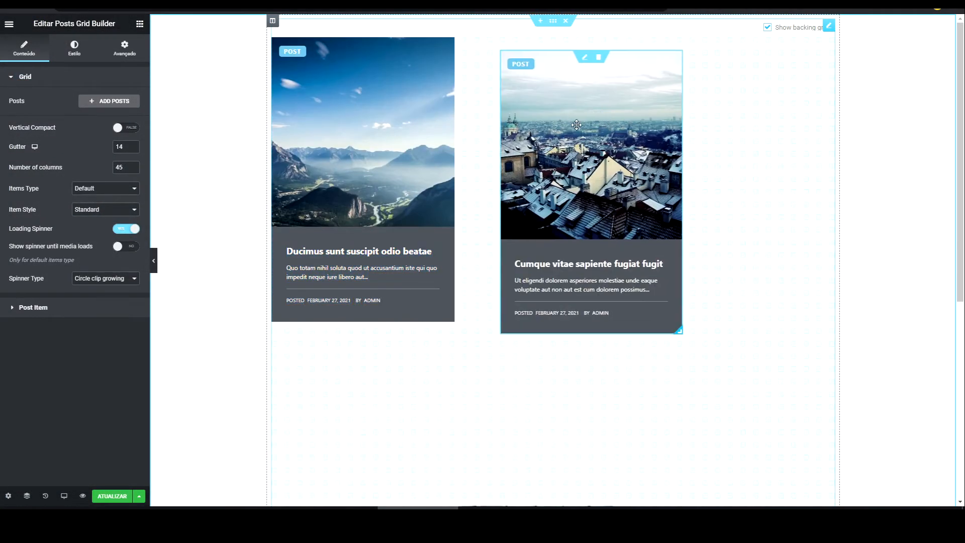
pyautogui.scroll(-4, 512, 362)
pyautogui.moveTo(511, 362); pyautogui.dragTo(725, 103)
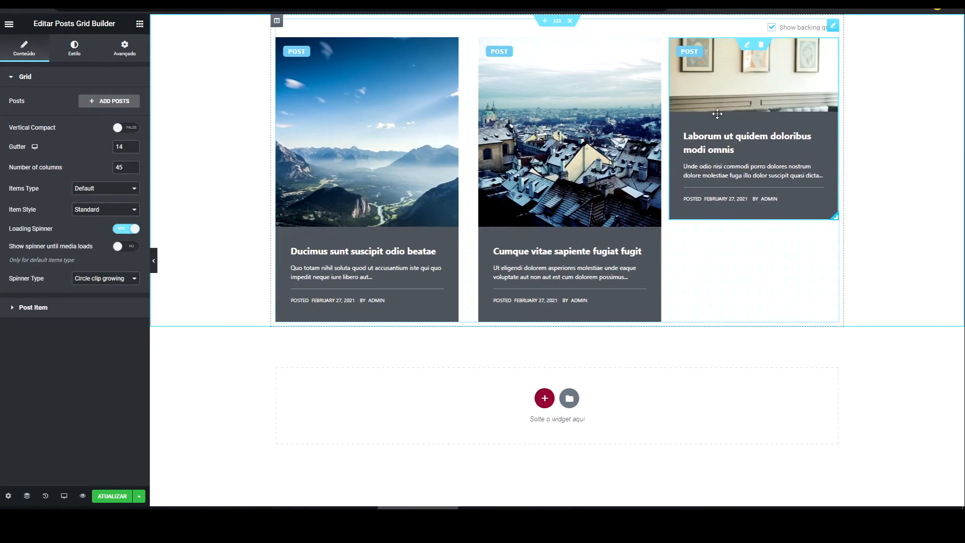
# Add the "Neque rerum sunt ullam incidunt" post to the grid
pyautogui.click(120, 101)
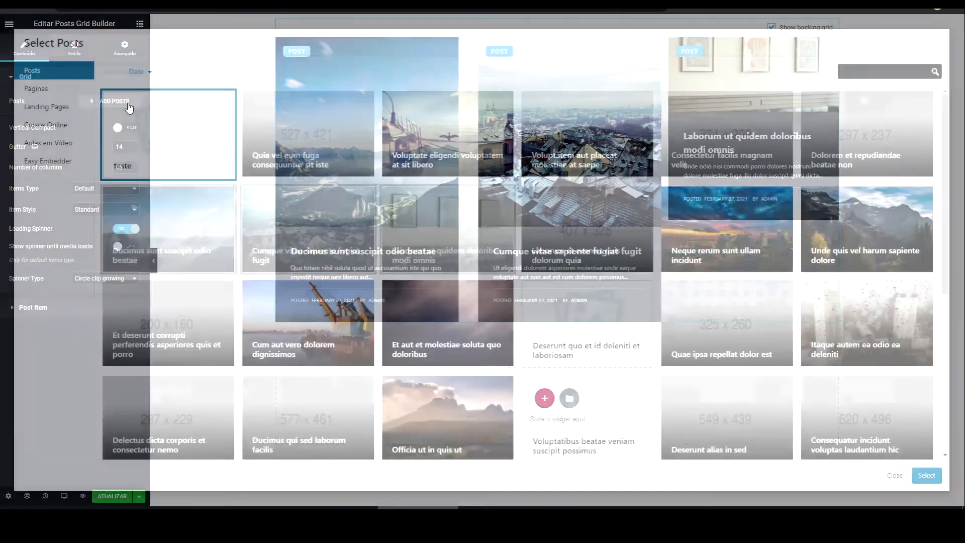
pyautogui.click(728, 231)
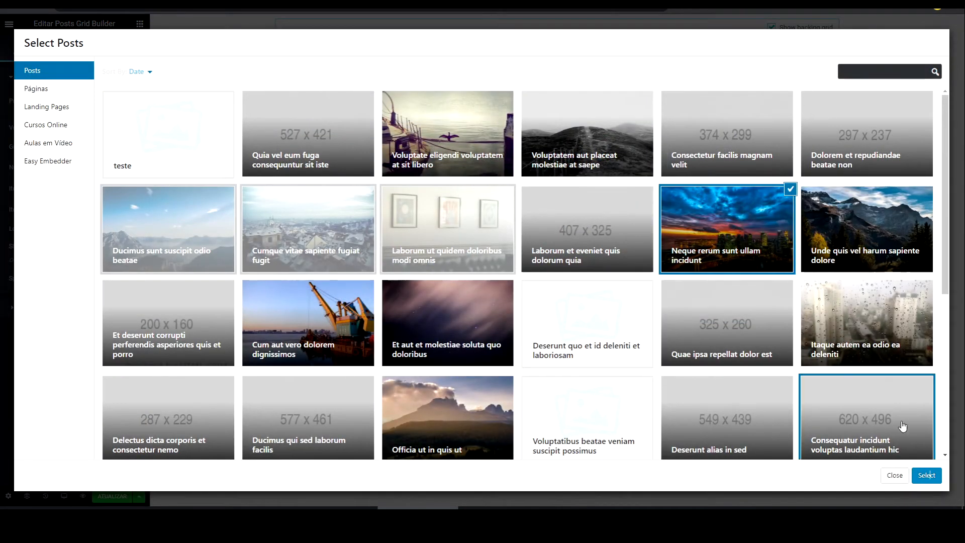
pyautogui.click(931, 476)
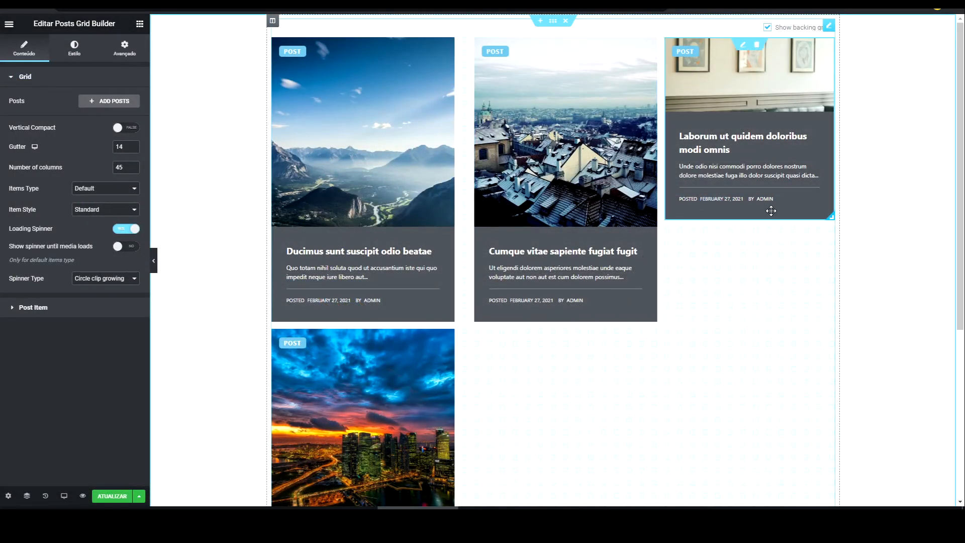
# Resize and stack the "Laborum ut quidem" and "Neque rerum" posts in the third column, matching the height of the two tall posts beside them
pyautogui.moveTo(830, 217); pyautogui.dragTo(834, 171)
pyautogui.moveTo(403, 430); pyautogui.dragTo(832, 269)
pyautogui.moveTo(640, 485); pyautogui.dragTo(628, 80)
pyautogui.moveTo(556, 488); pyautogui.dragTo(584, 74)
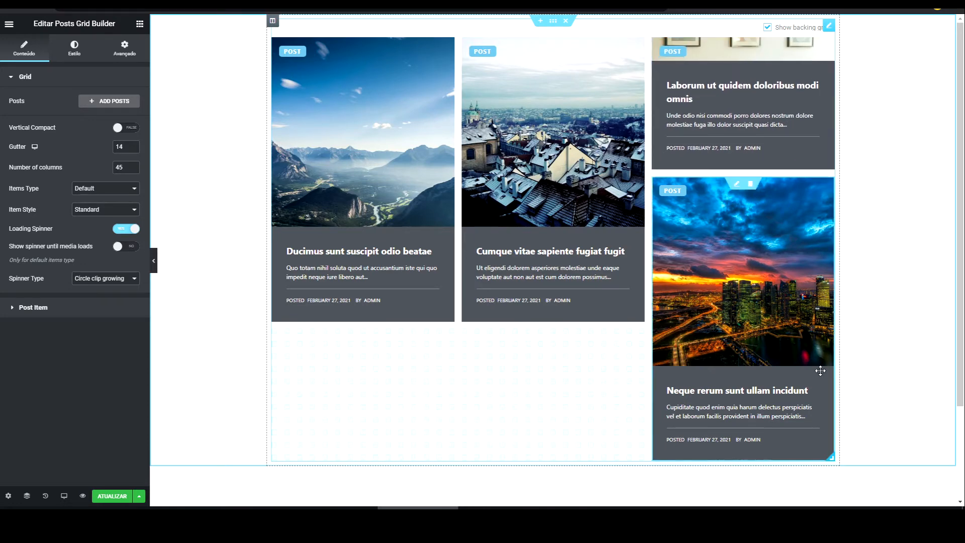
pyautogui.moveTo(833, 460); pyautogui.dragTo(832, 319)
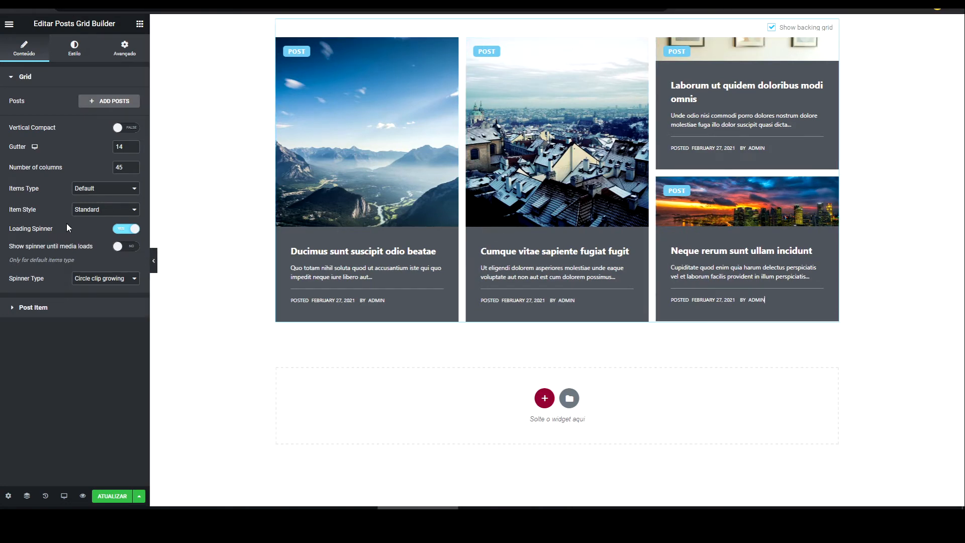
# Set the grid's item style to Content Overlay
pyautogui.click(97, 192)
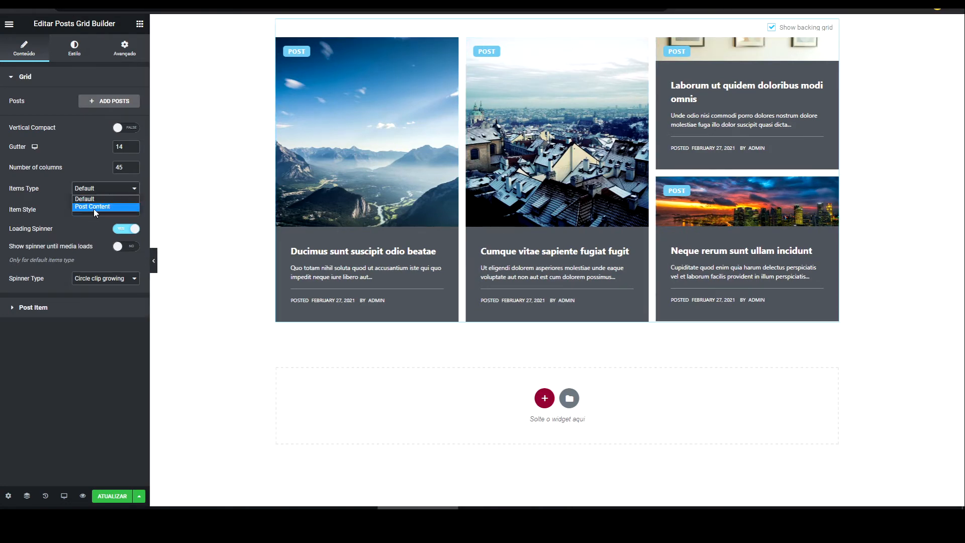
pyautogui.click(91, 228)
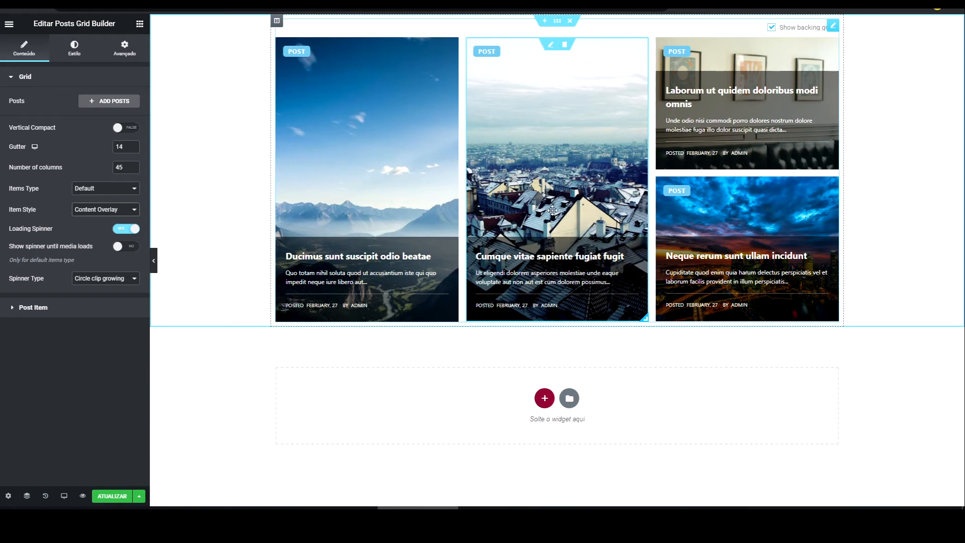
# Hide the author, date, divider and post type label on the post items, keeping the thumbnail shown
pyautogui.click(102, 309)
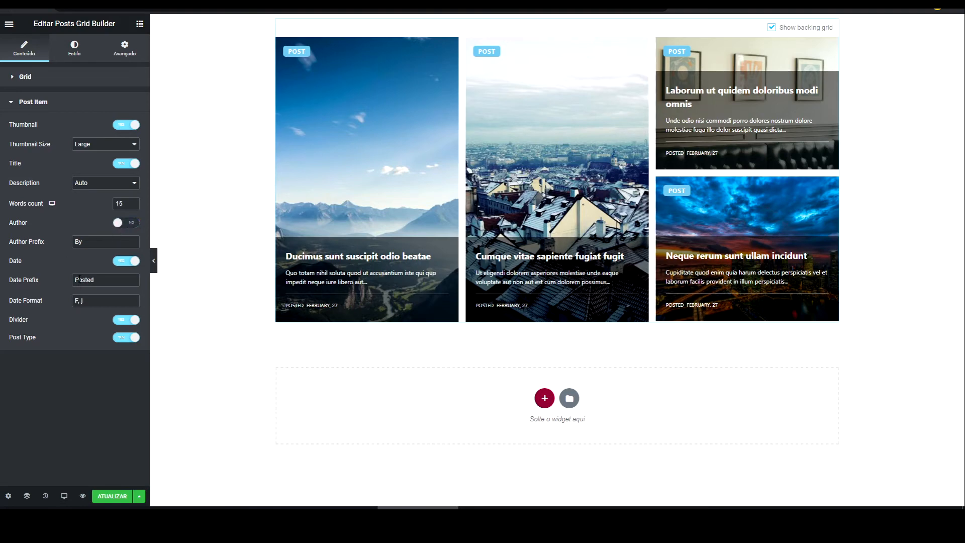
pyautogui.click(128, 264)
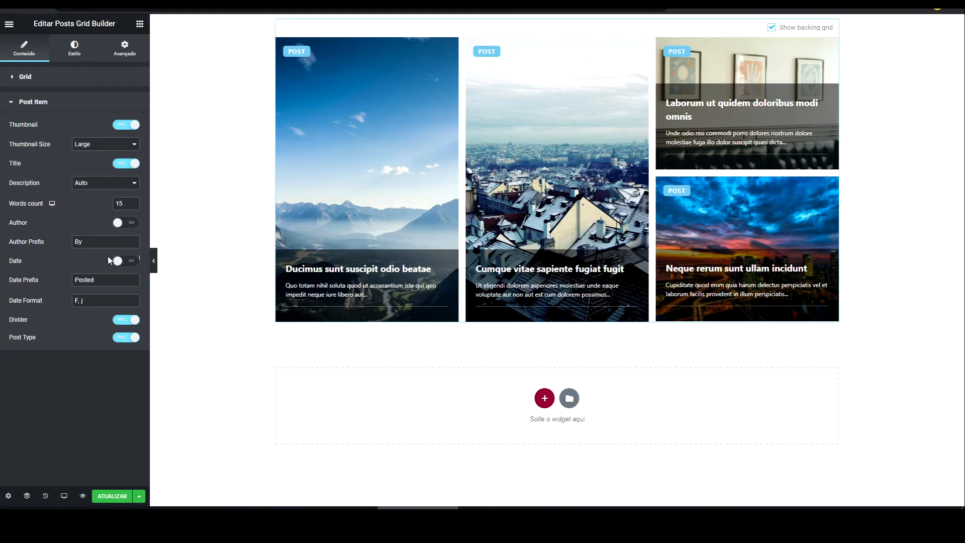
pyautogui.click(121, 322)
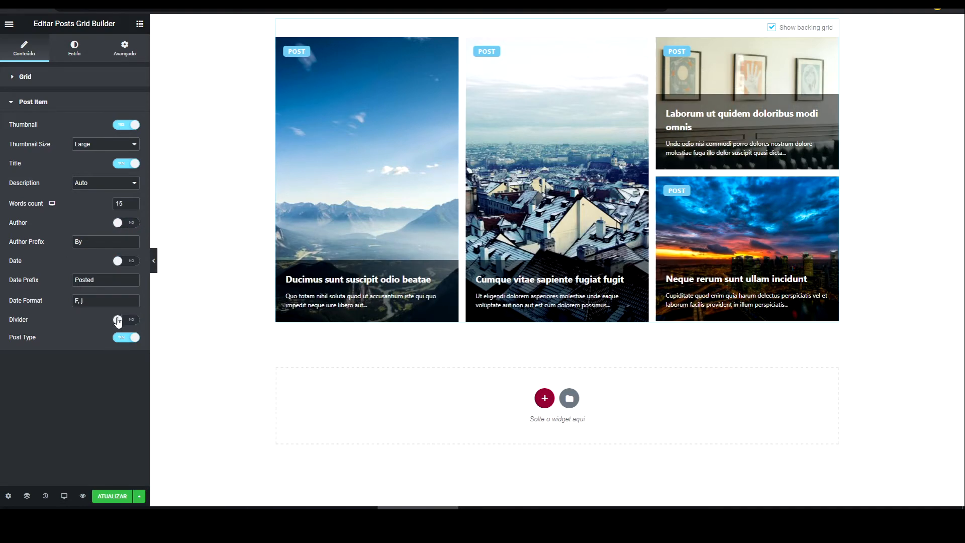
pyautogui.click(118, 320)
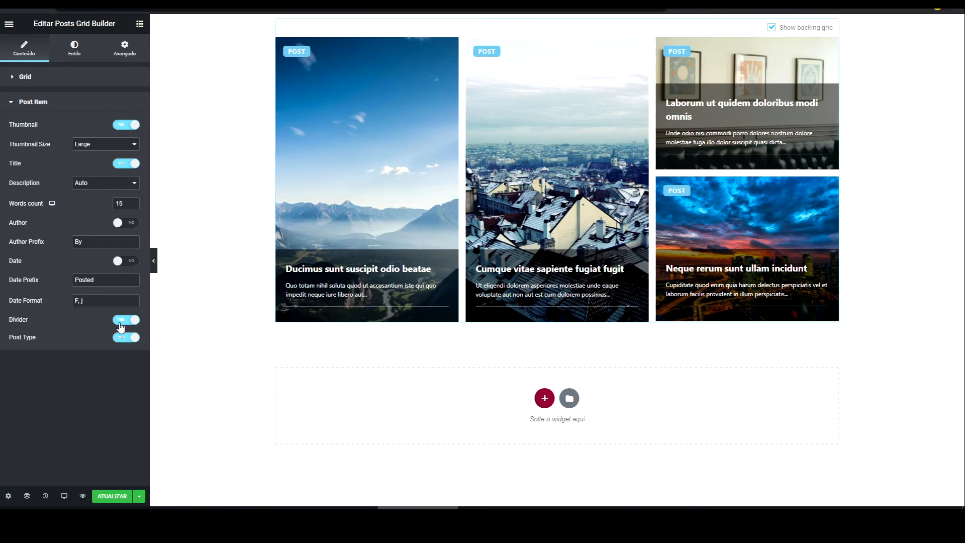
pyautogui.click(120, 323)
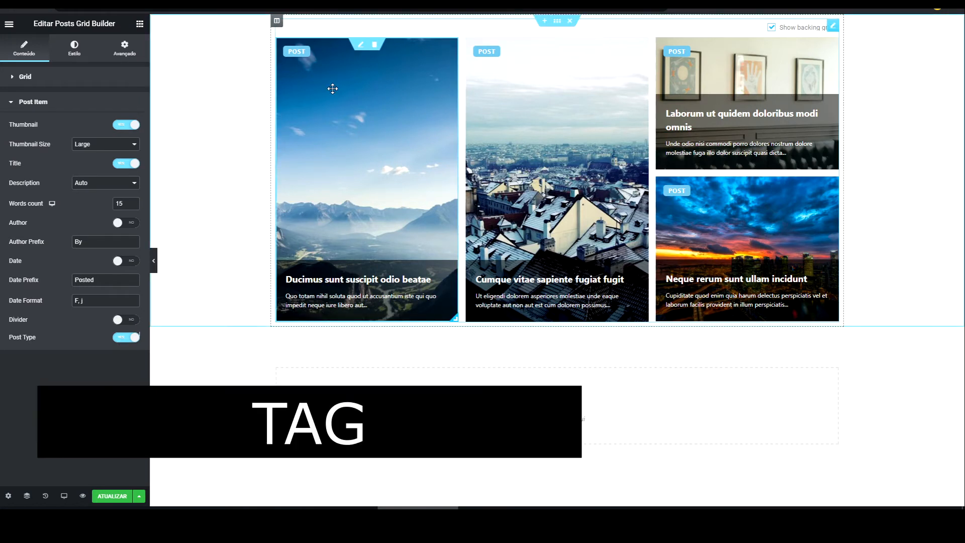
pyautogui.click(126, 337)
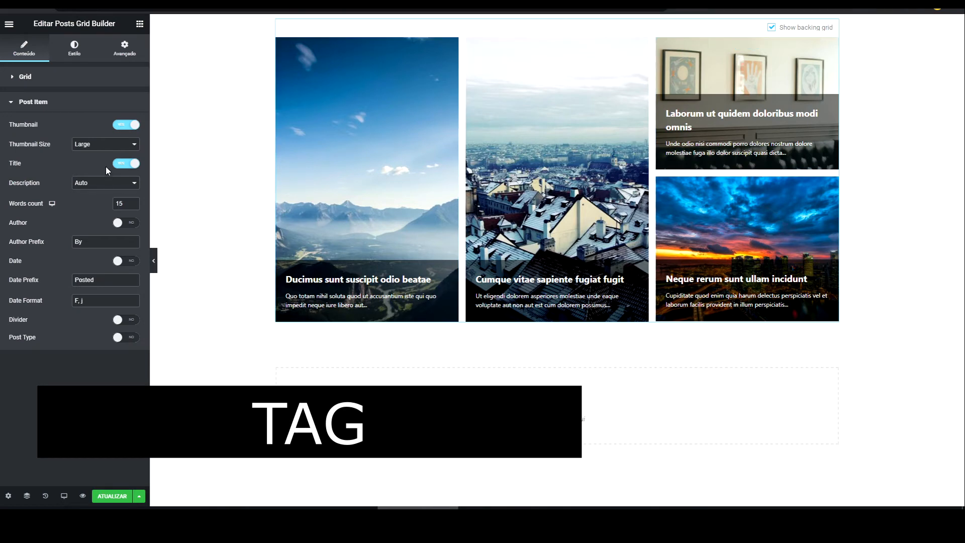
pyautogui.click(124, 126)
pyautogui.click(124, 126)
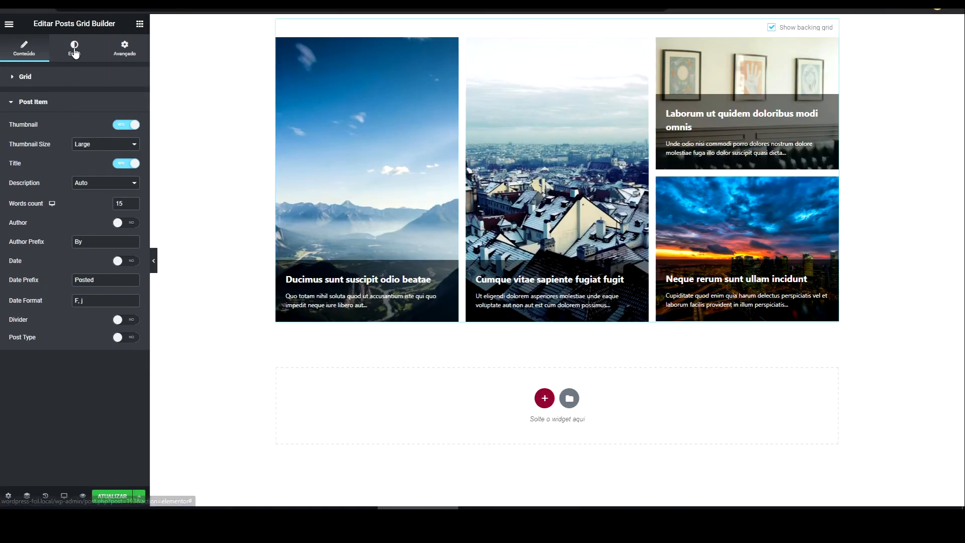
# Give the post items' content body a solid red background, #D71D22
pyautogui.click(74, 50)
pyautogui.scroll(-1, 112, 239)
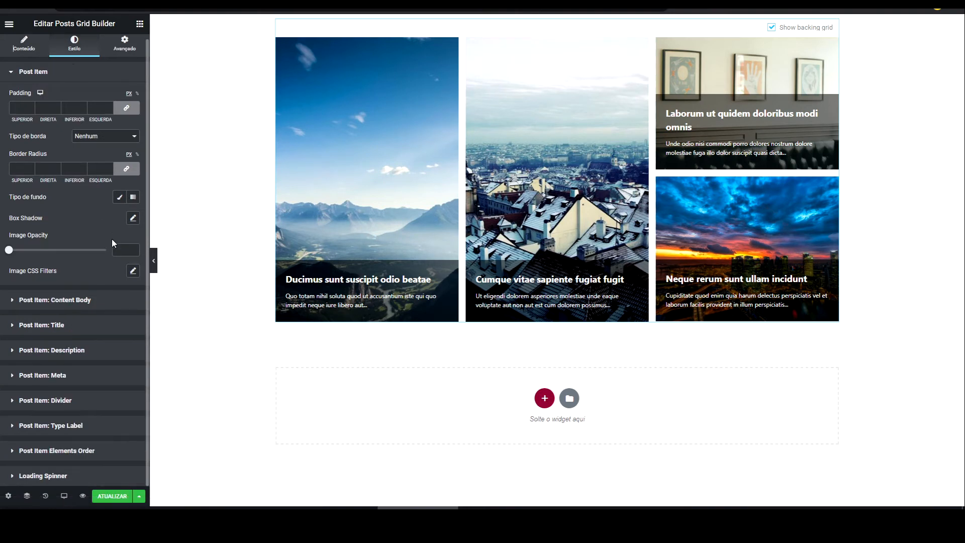
pyautogui.click(80, 301)
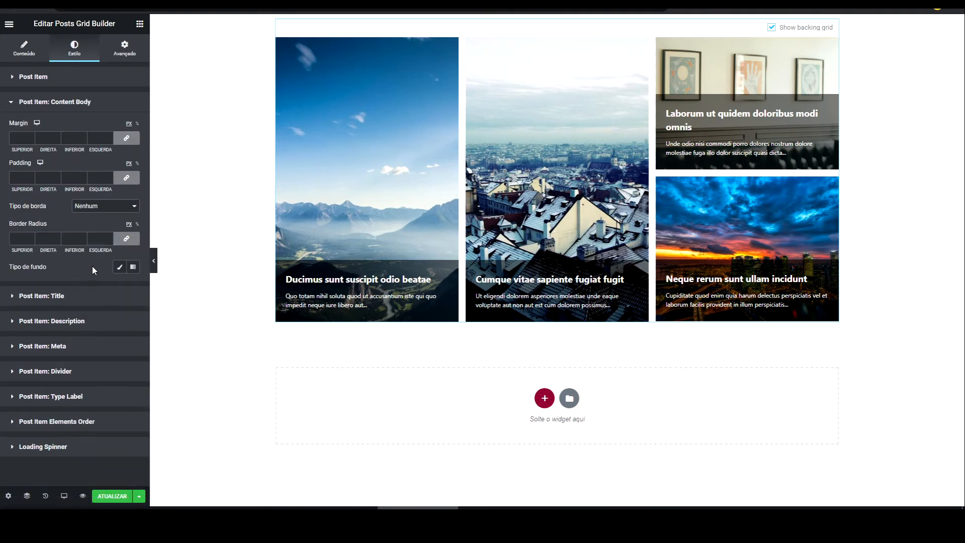
pyautogui.click(120, 268)
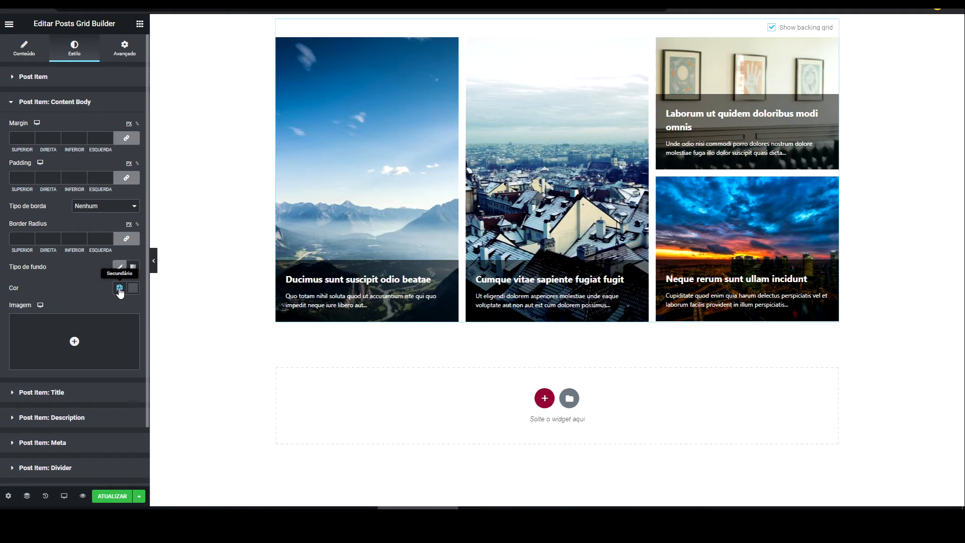
pyautogui.click(120, 289)
pyautogui.click(133, 289)
pyautogui.click(117, 417)
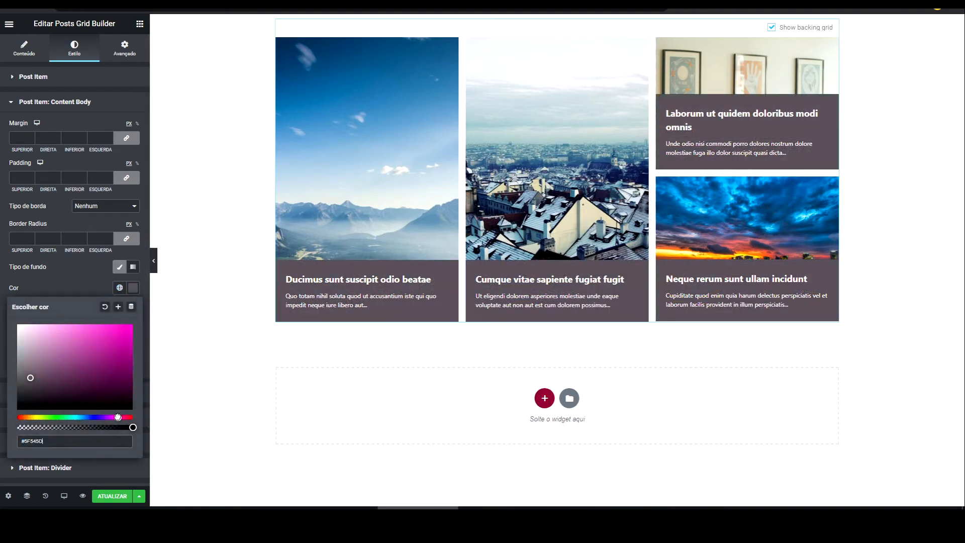
pyautogui.moveTo(105, 417); pyautogui.dragTo(132, 418)
pyautogui.click(117, 339)
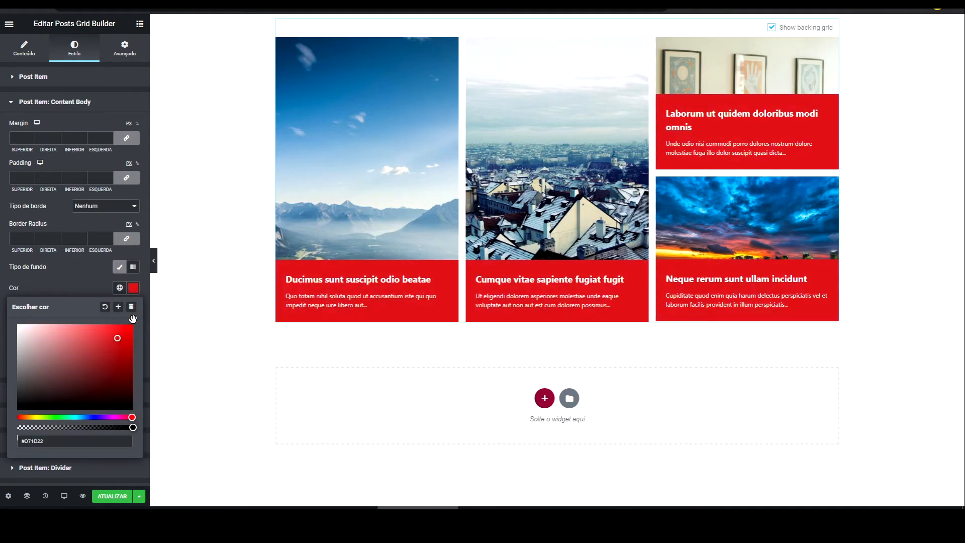
pyautogui.click(83, 281)
# Make the content body's background colour fully transparent, #D71D2200
pyautogui.click(134, 289)
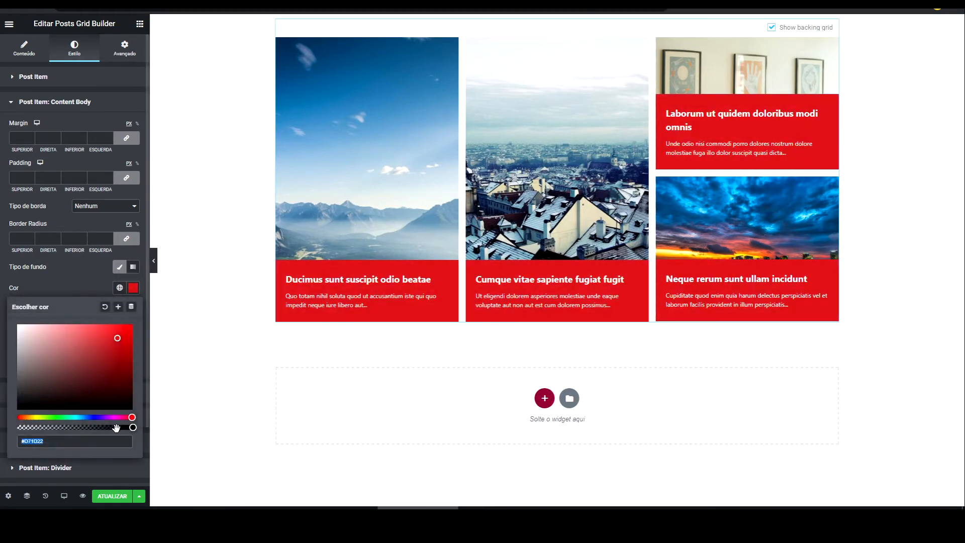
pyautogui.moveTo(116, 428); pyautogui.dragTo(12, 416)
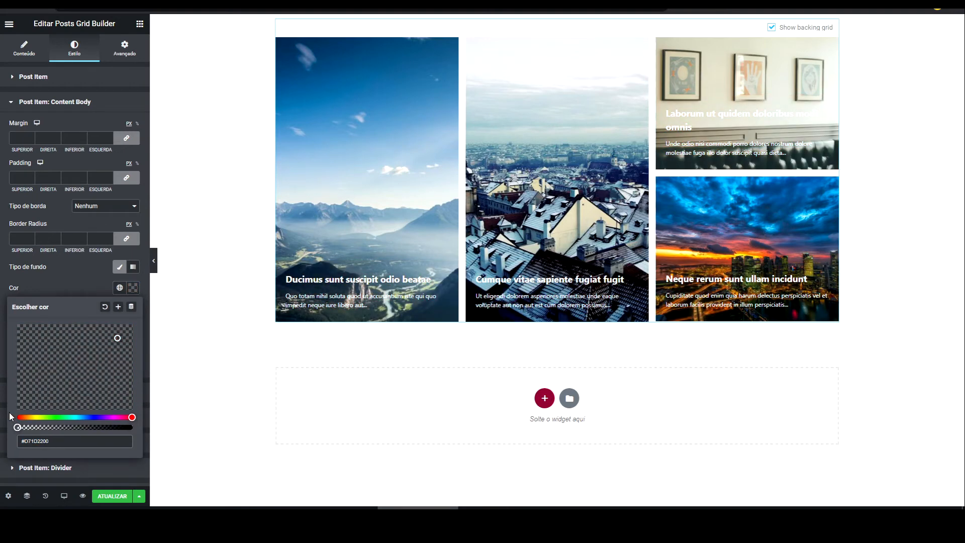
pyautogui.click(68, 281)
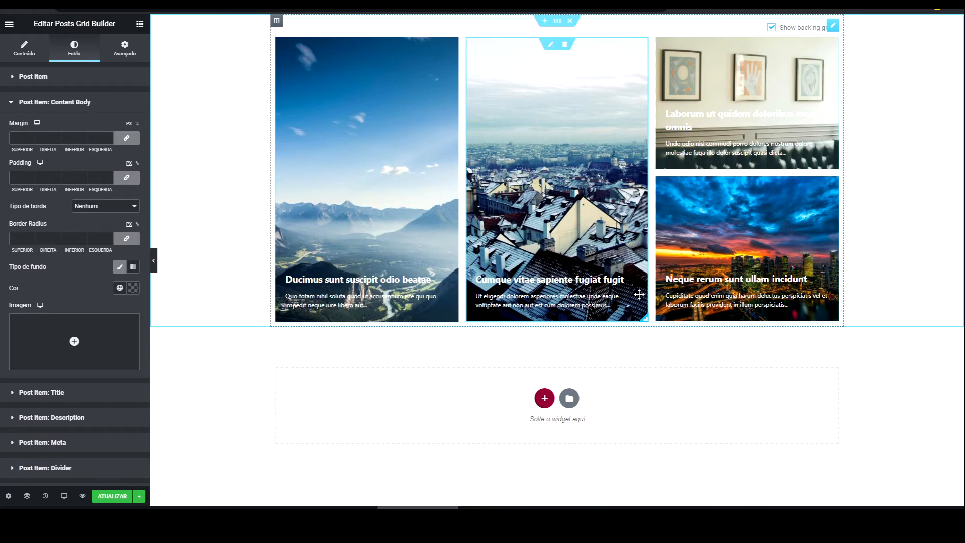
# Enlarge the "Ducimus sunt suscipit odio beatae" post over two columns and stretch the "Cumque vitae sapiente fugiat fugit" post across the full grid width beneath
pyautogui.moveTo(454, 317); pyautogui.dragTo(645, 282)
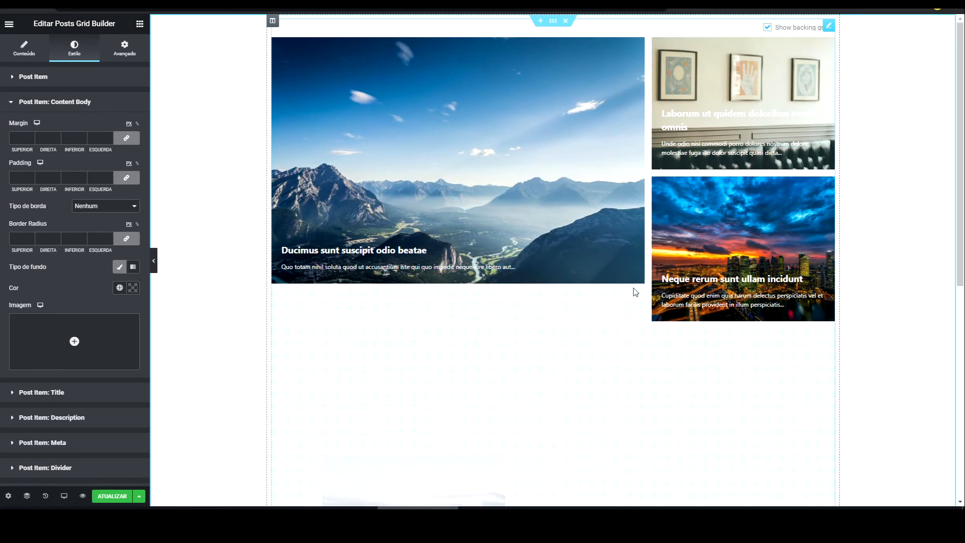
pyautogui.moveTo(644, 283); pyautogui.dragTo(645, 321)
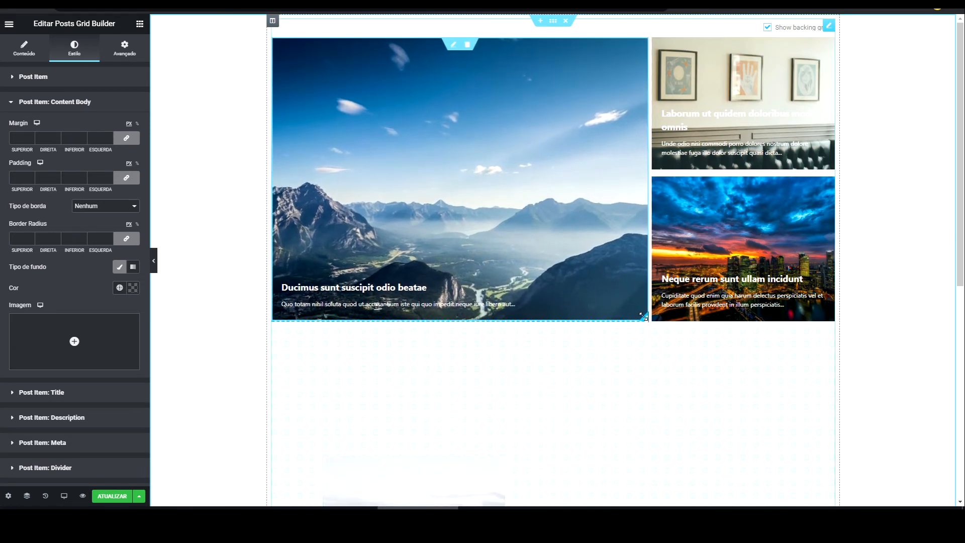
pyautogui.moveTo(455, 469); pyautogui.dragTo(460, 360)
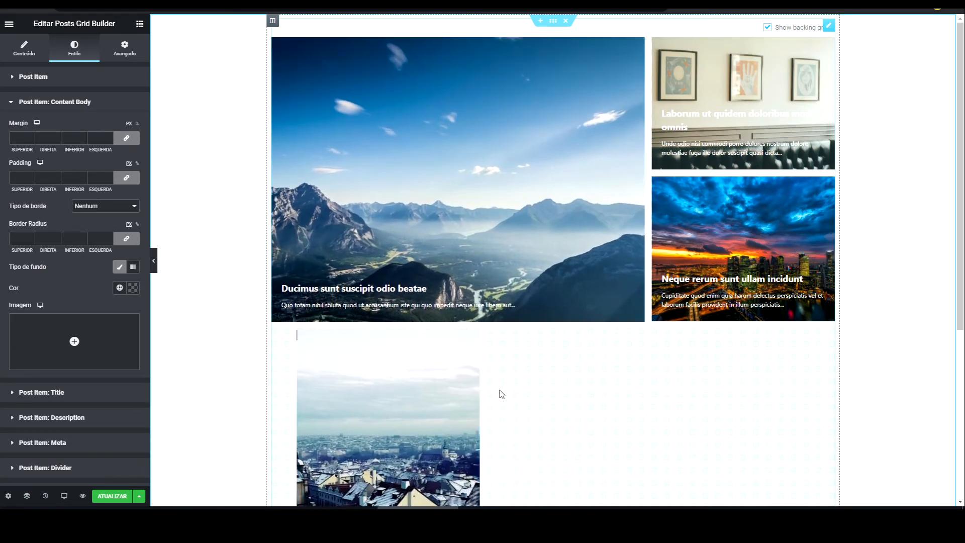
pyautogui.scroll(-4, 492, 385)
pyautogui.moveTo(475, 406); pyautogui.dragTo(844, 458)
pyautogui.moveTo(811, 411); pyautogui.dragTo(788, 408)
pyautogui.moveTo(806, 458); pyautogui.dragTo(830, 463)
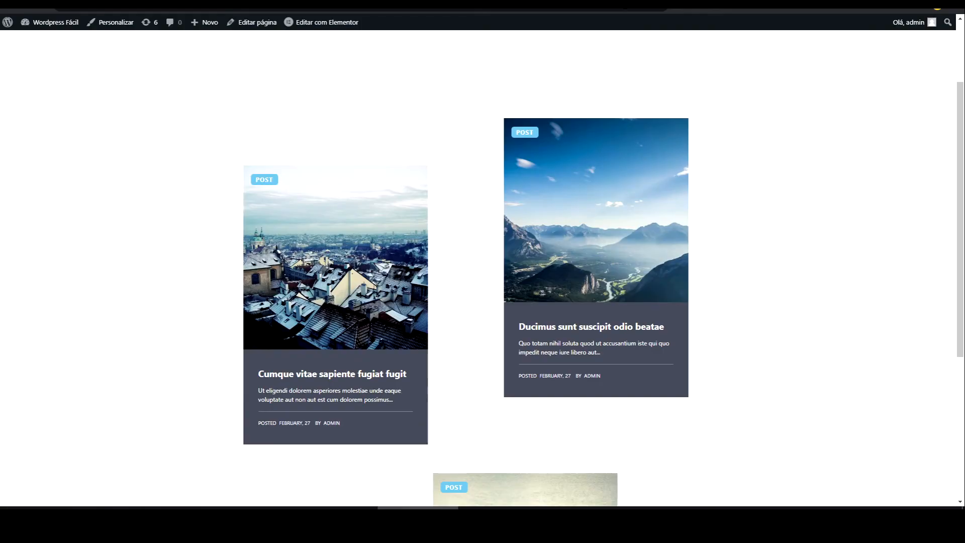
pyautogui.click(42, 5)
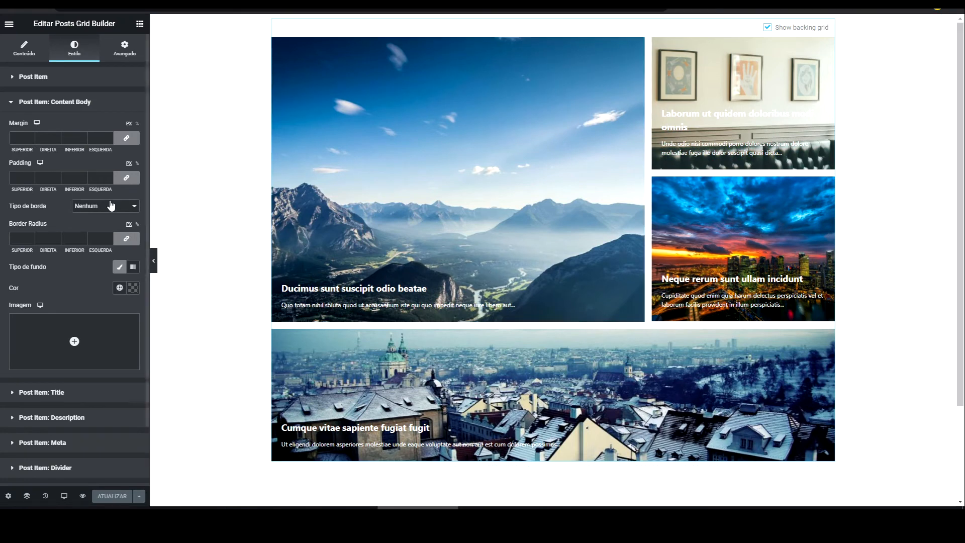
# Delete the posts grid section and add a Terms Grid Builder widget to the empty page
pyautogui.click(25, 48)
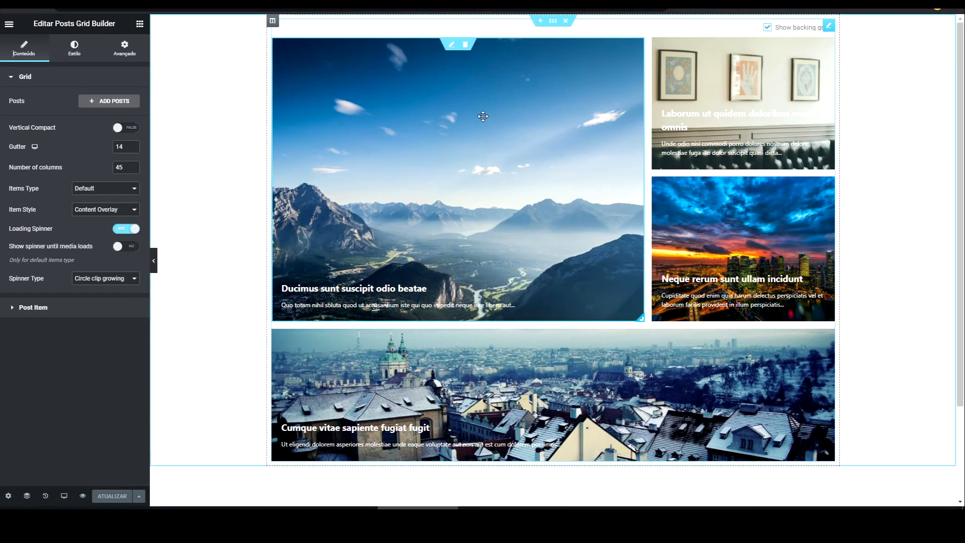
pyautogui.click(567, 21)
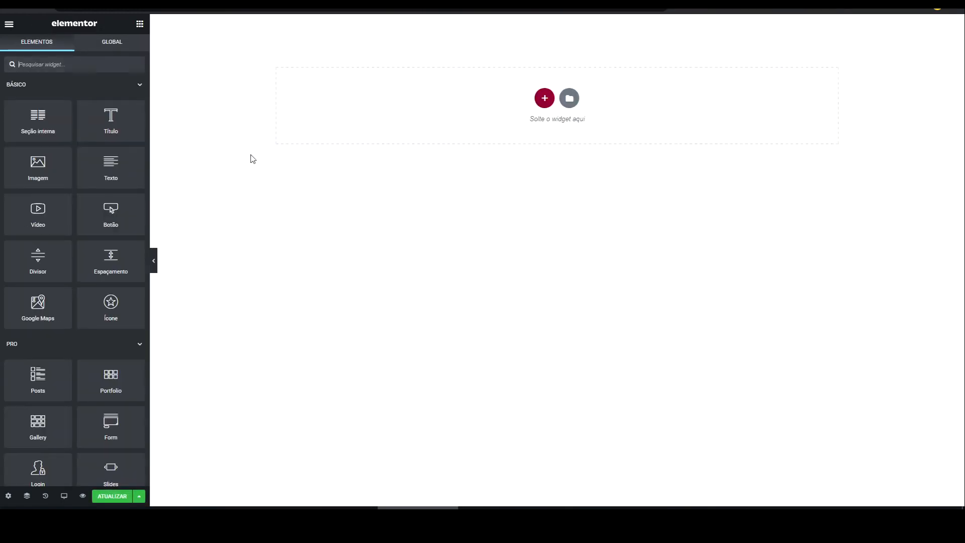
pyautogui.click(101, 60)
pyautogui.write('grid')
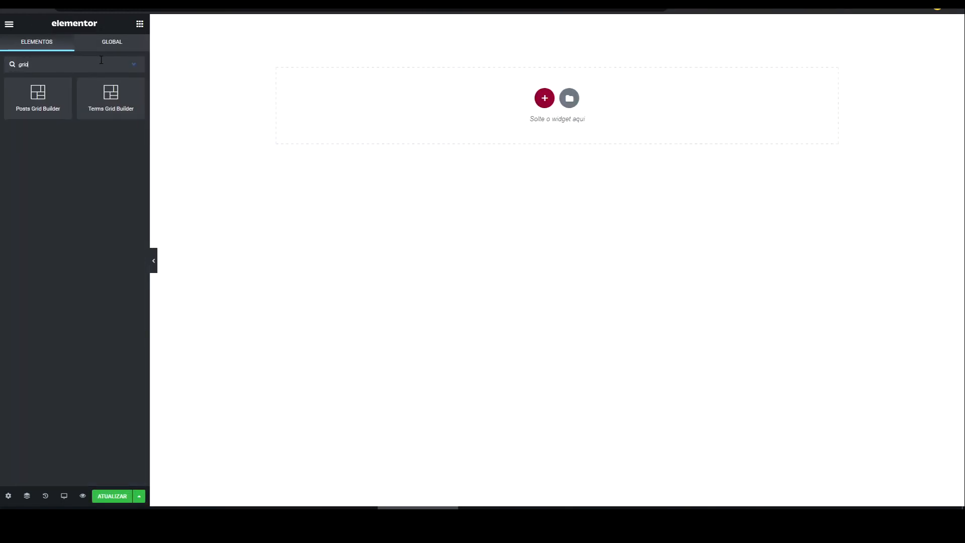
pyautogui.moveTo(129, 95); pyautogui.dragTo(390, 97)
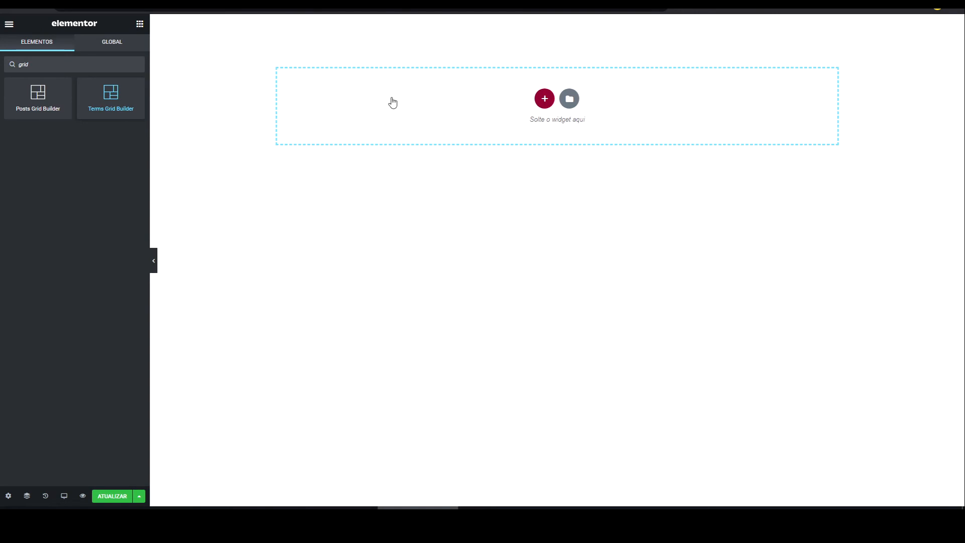
# Add the Hospedagem Wordpress and Blog categories to the terms grid, widening Blog to the grid's edge and shortening both items
pyautogui.click(93, 79)
pyautogui.click(61, 84)
pyautogui.click(97, 102)
pyautogui.click(196, 149)
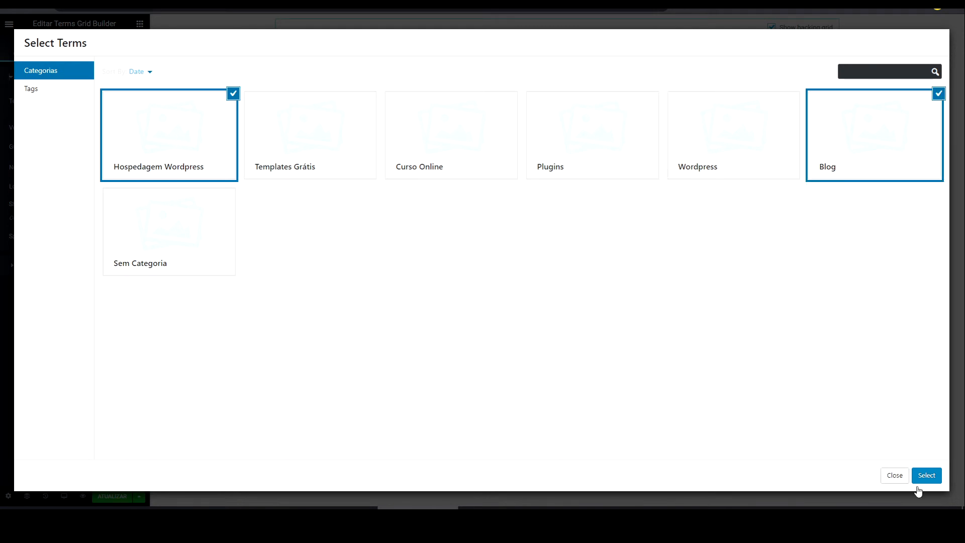
pyautogui.click(926, 475)
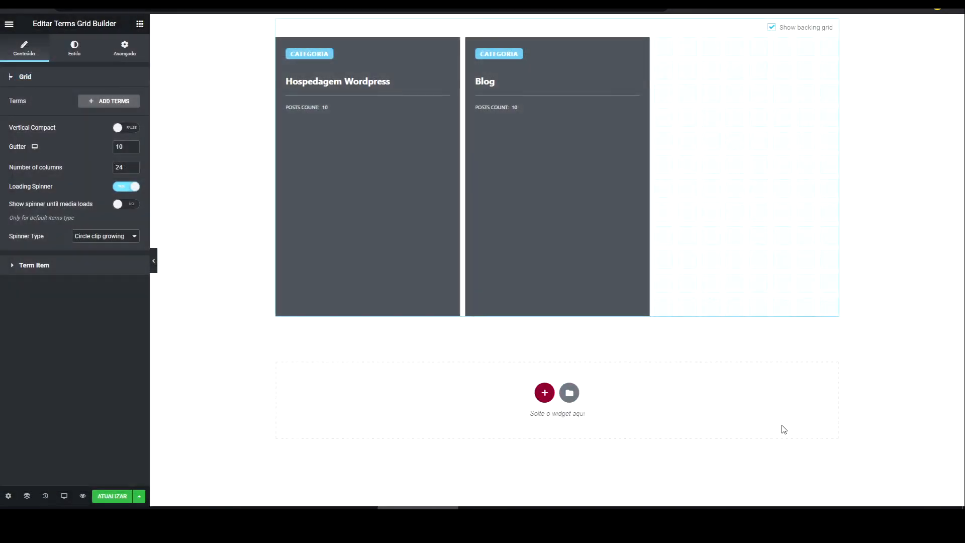
pyautogui.moveTo(644, 312); pyautogui.dragTo(837, 244)
pyautogui.moveTo(454, 309); pyautogui.dragTo(456, 240)
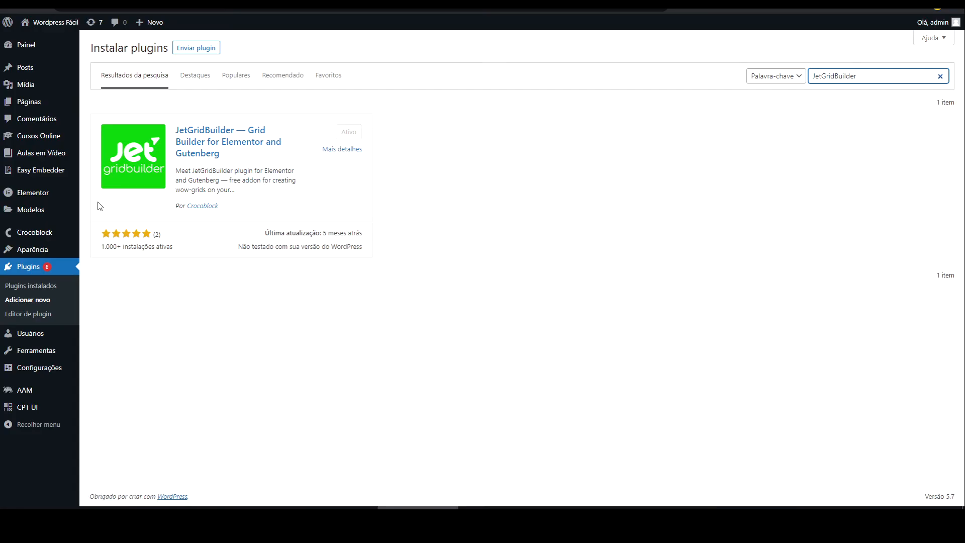
# Switch to the WordPress admin and open the Blog and Hospedagem Wordpress post categories for editing
pyautogui.moveTo(33, 68)
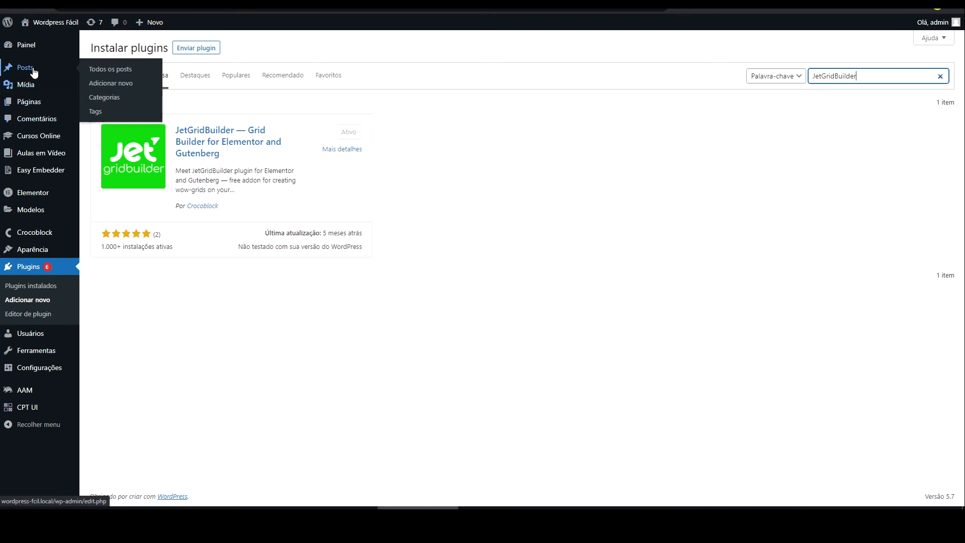
pyautogui.click(109, 98)
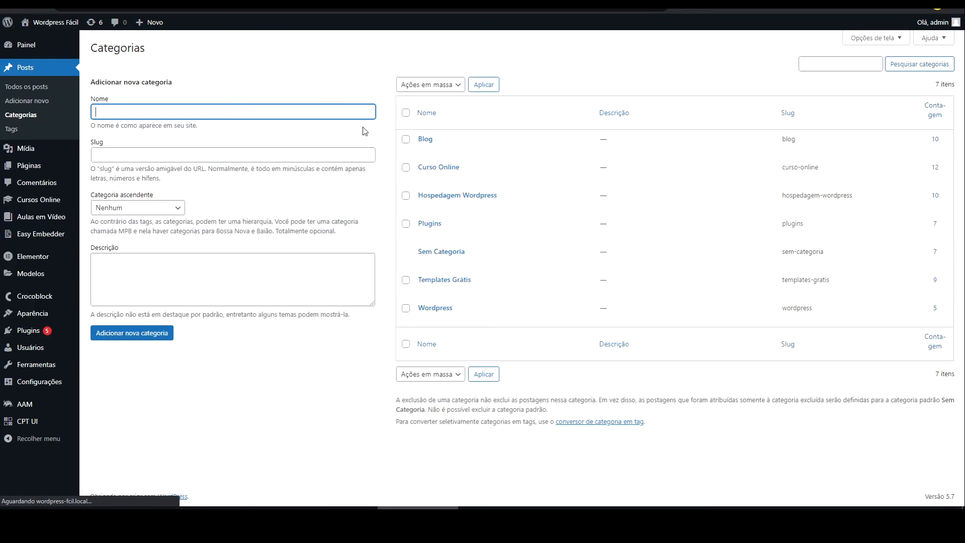
pyautogui.click(425, 152)
pyautogui.click(426, 207)
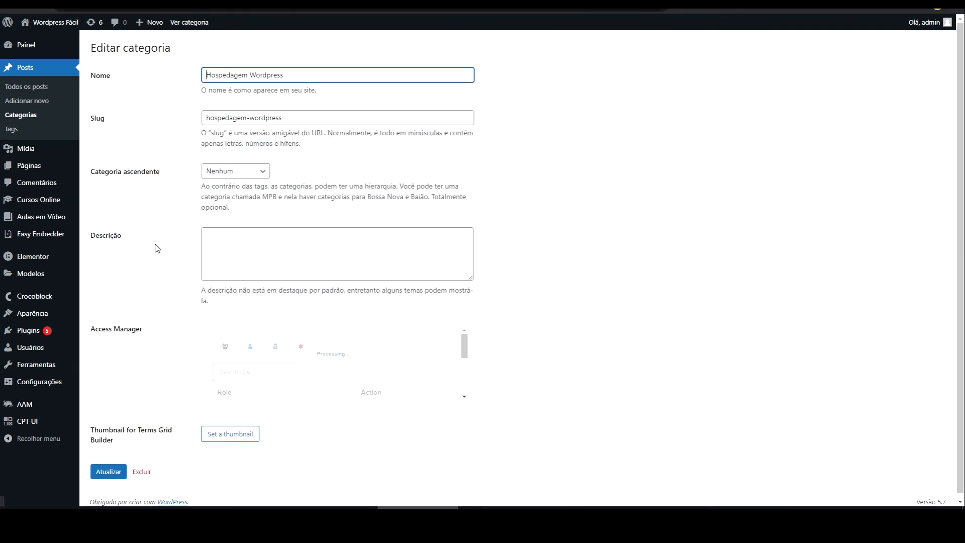
# Set the sunset street photo as the Hospedagem Wordpress category's Terms Grid Builder thumbnail and update the category
pyautogui.scroll(-3, 156, 249)
pyautogui.scroll(-2, 191, 377)
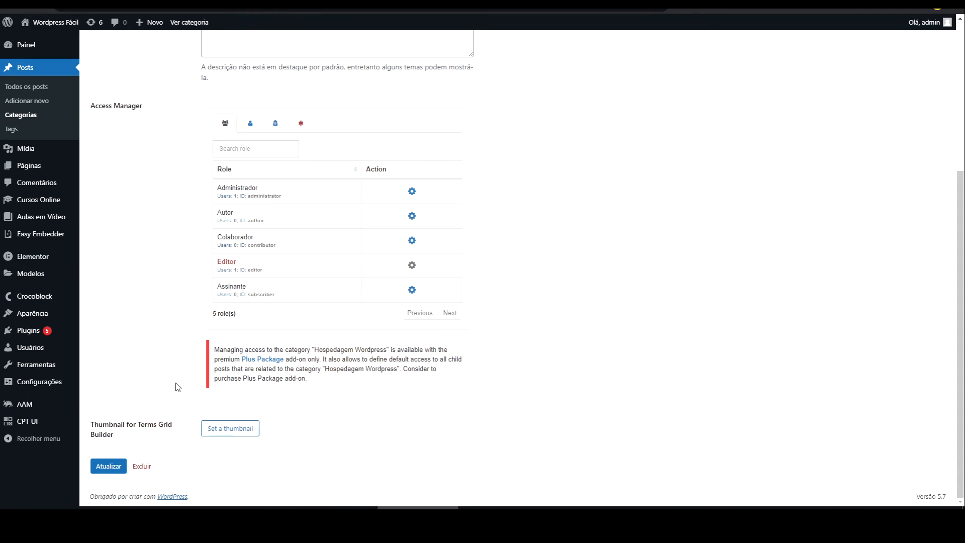
pyautogui.click(227, 430)
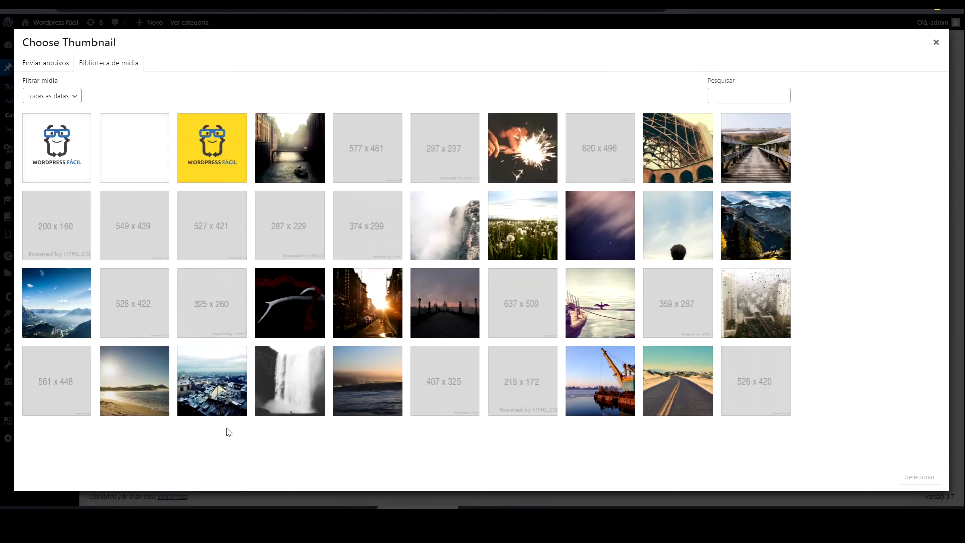
pyautogui.click(338, 327)
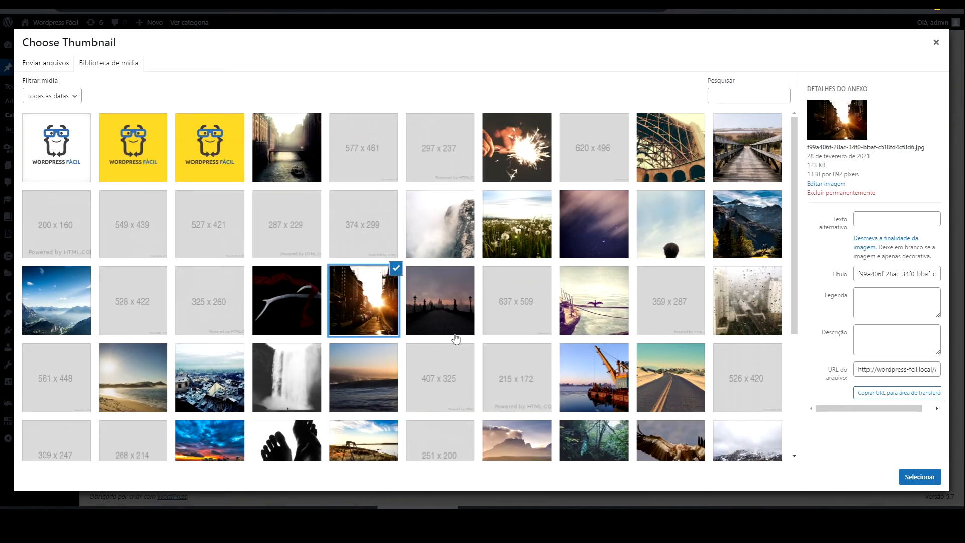
pyautogui.click(916, 477)
pyautogui.scroll(-3, 146, 402)
pyautogui.click(108, 466)
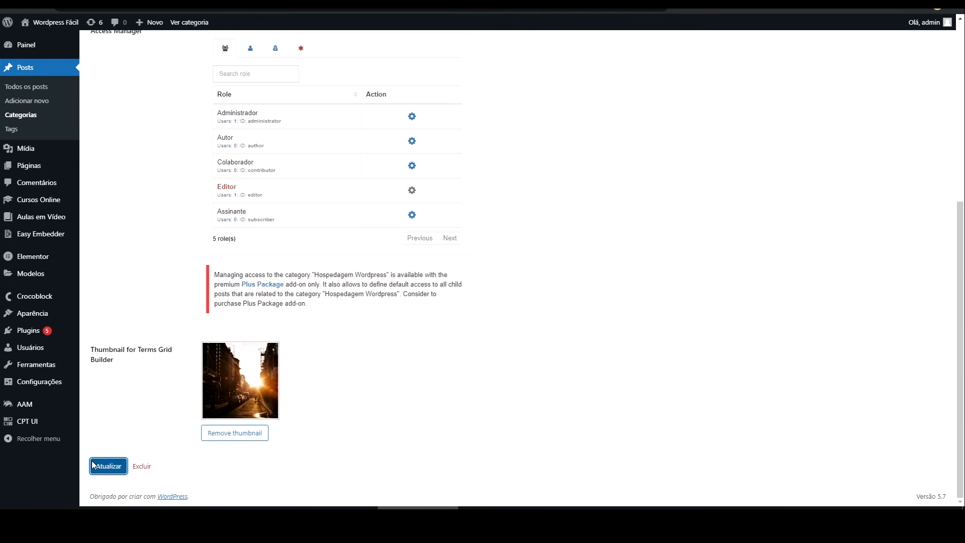
# Set the snowy city rooftops photo as the Blog category's Terms Grid Builder thumbnail and update the category
pyautogui.scroll(-3, 403, 180)
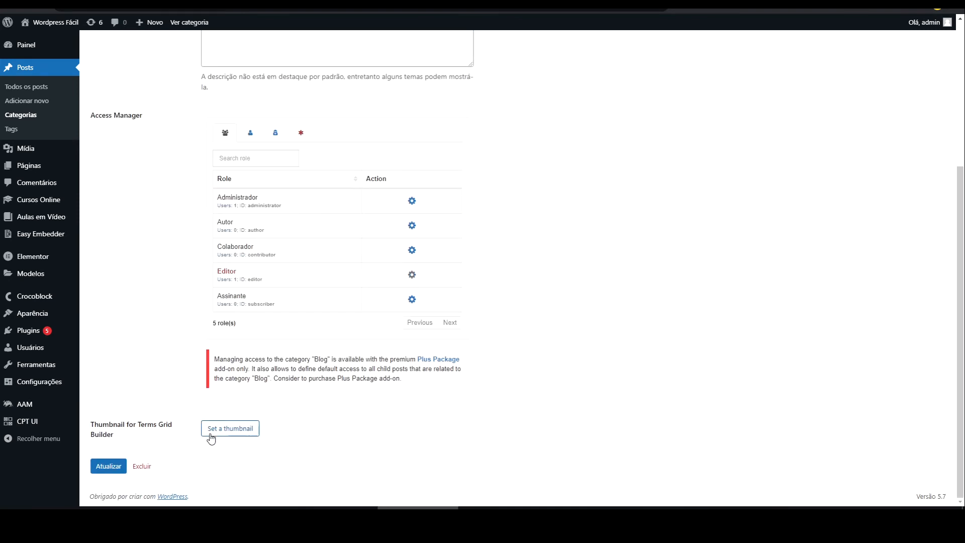
pyautogui.click(231, 430)
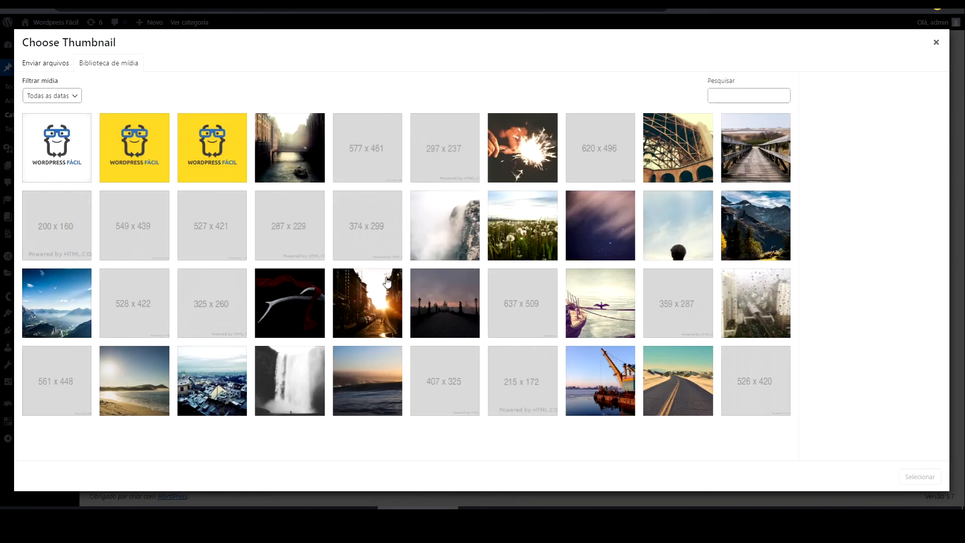
pyautogui.click(223, 384)
pyautogui.click(920, 477)
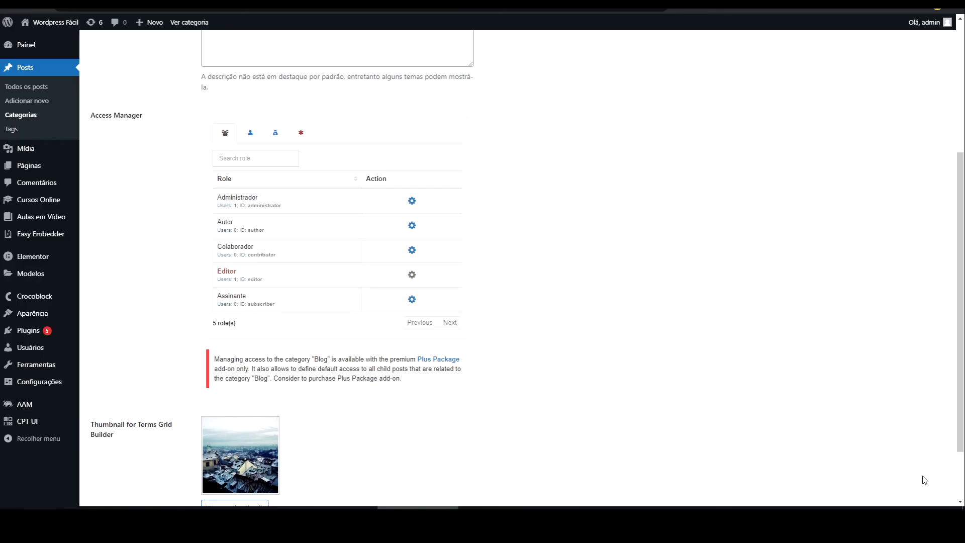
pyautogui.scroll(-2, 95, 482)
pyautogui.click(99, 467)
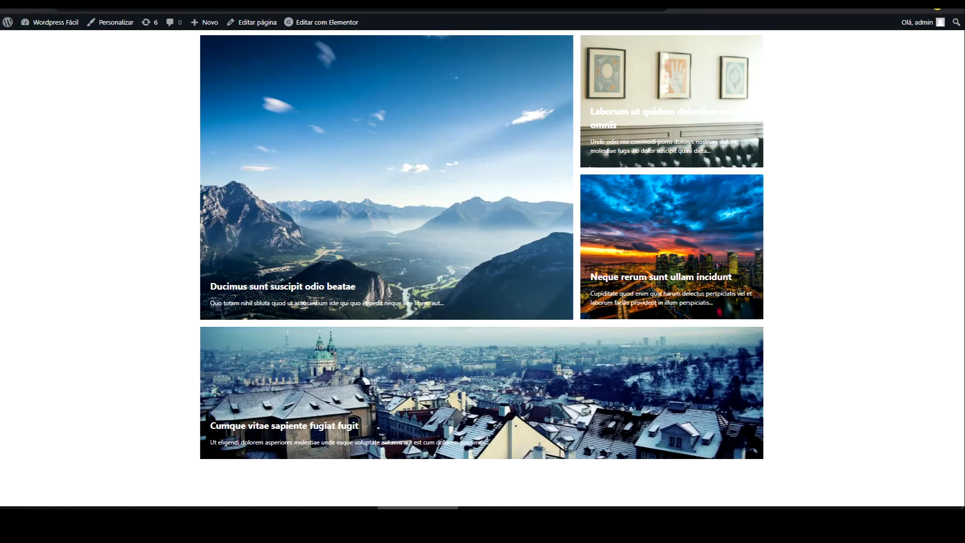
# Back in the Elementor editor, add a Título widget below the terms grid with the text "Meu link"
pyautogui.click(572, 175)
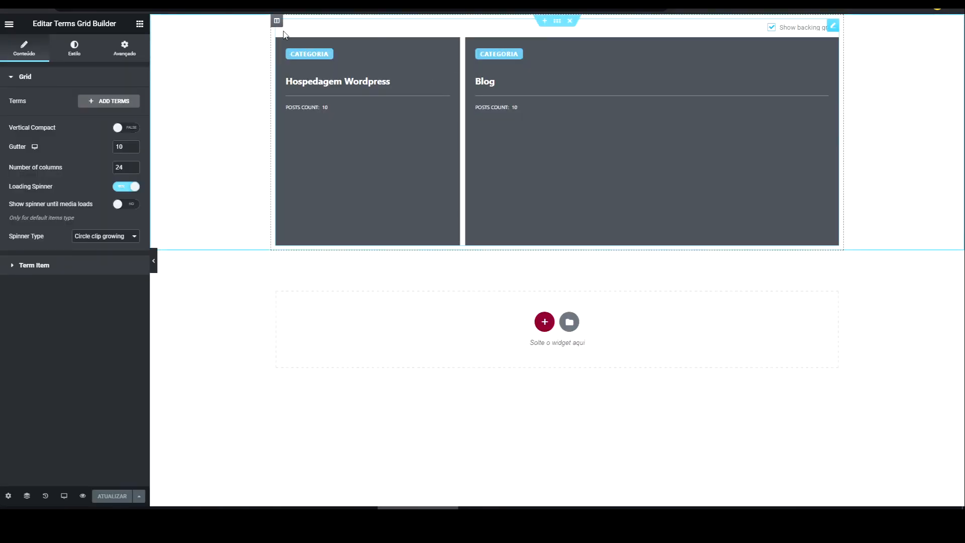
pyautogui.click(140, 26)
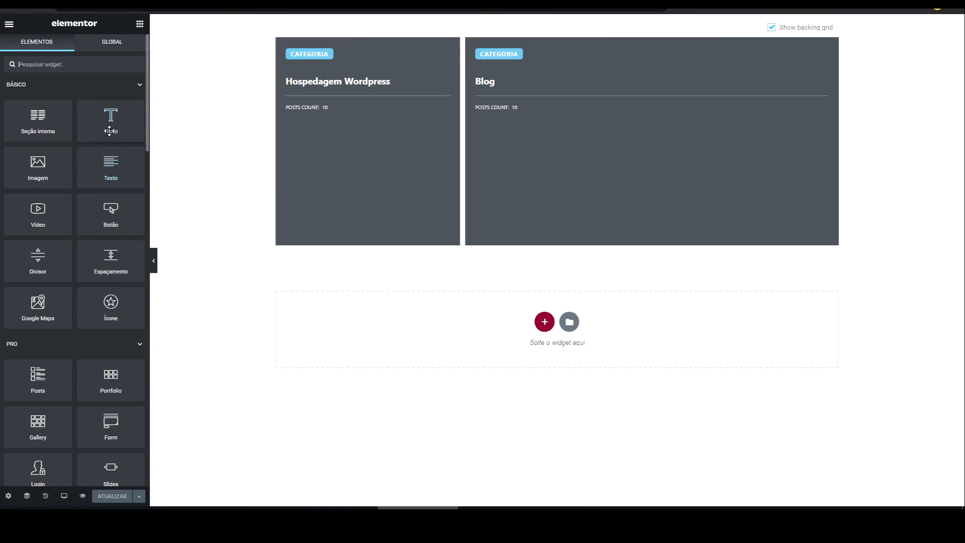
pyautogui.moveTo(111, 120); pyautogui.dragTo(360, 219)
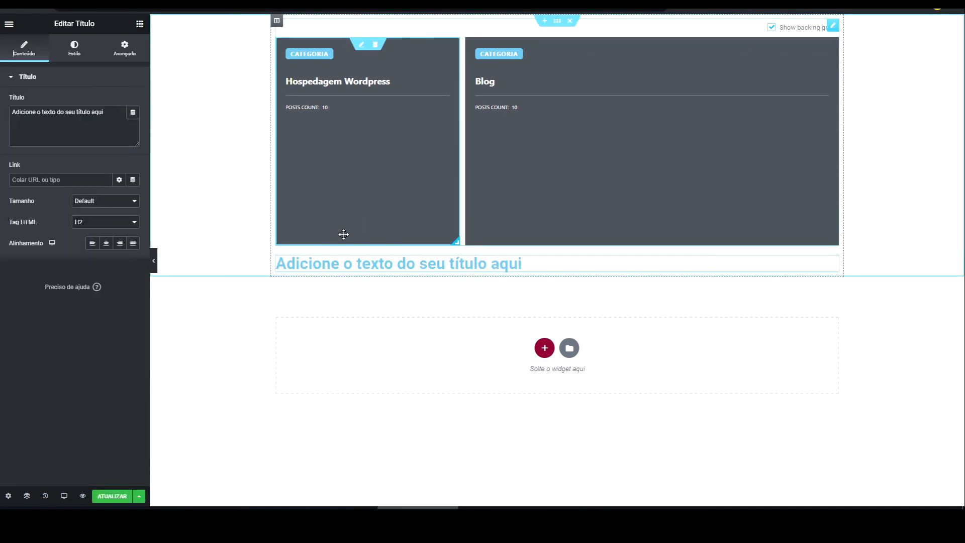
pyautogui.moveTo(104, 112); pyautogui.dragTo(1, 115)
pyautogui.write('Meu link')
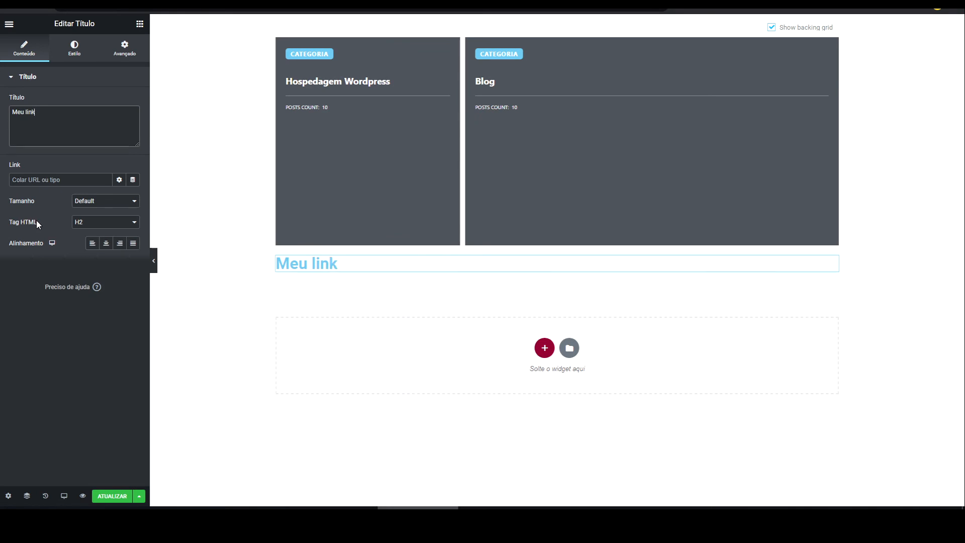
# Link the "Meu link" heading to the post "Quia vel eum fuga consequuntur sit iste"
pyautogui.click(64, 179)
pyautogui.write('h')
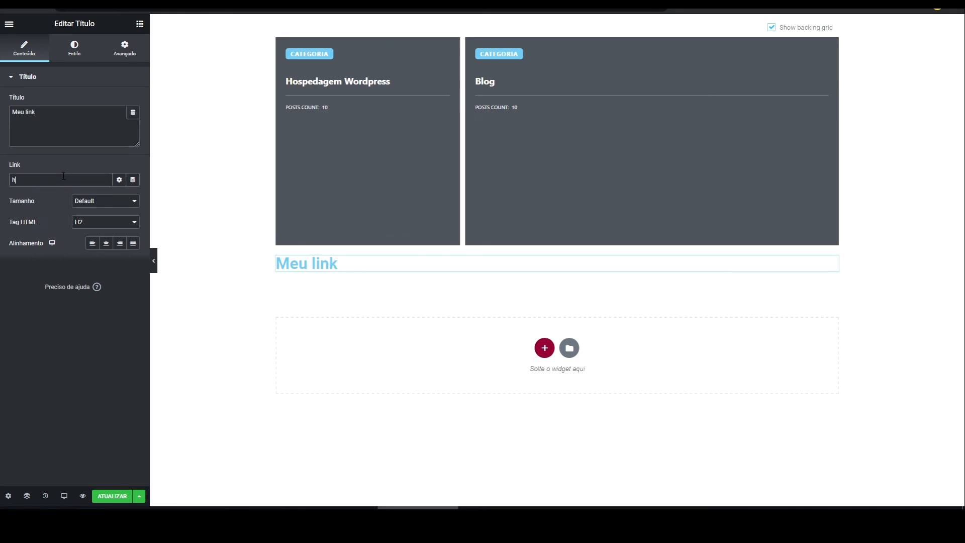
pyautogui.write('tpp')
pyautogui.press('BackSpace')
pyautogui.press('BackSpace')
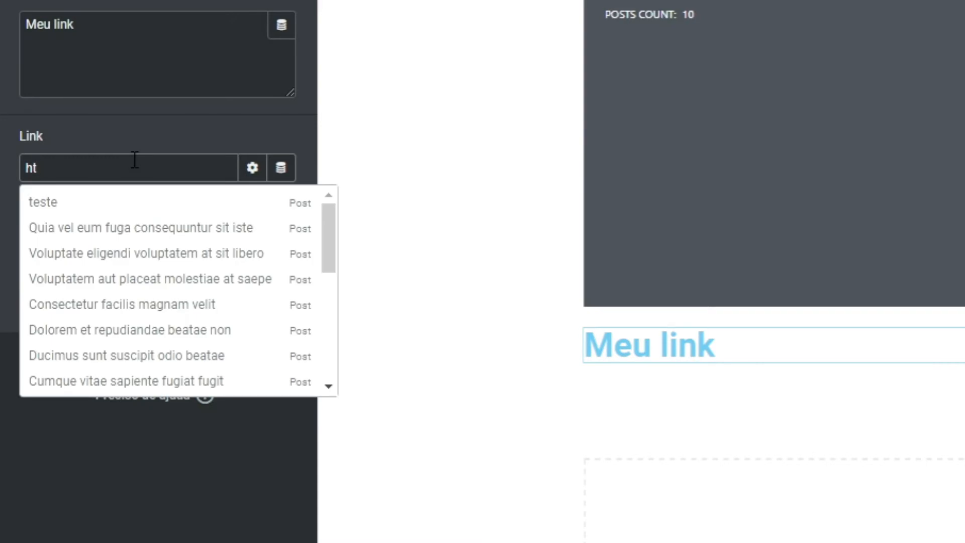
pyautogui.write('tp')
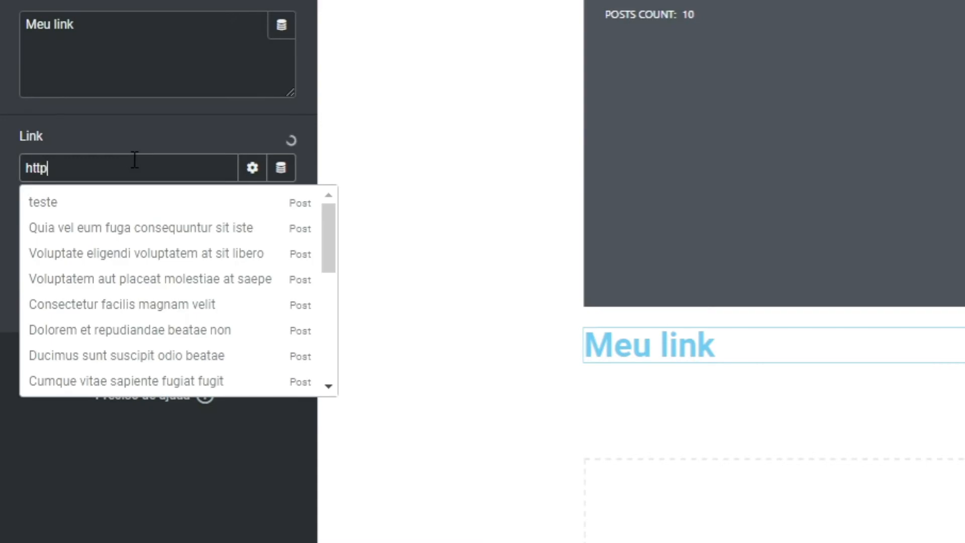
pyautogui.press('BackSpace')
pyautogui.click(127, 218)
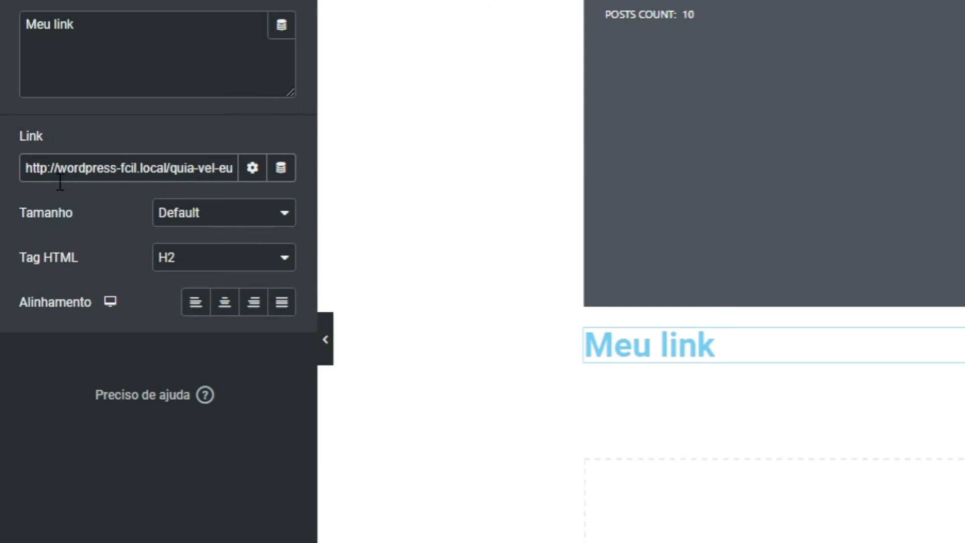
# Clear the post URL from the "Meu link" heading's link
pyautogui.moveTo(42, 174); pyautogui.dragTo(221, 173)
pyautogui.click(99, 212)
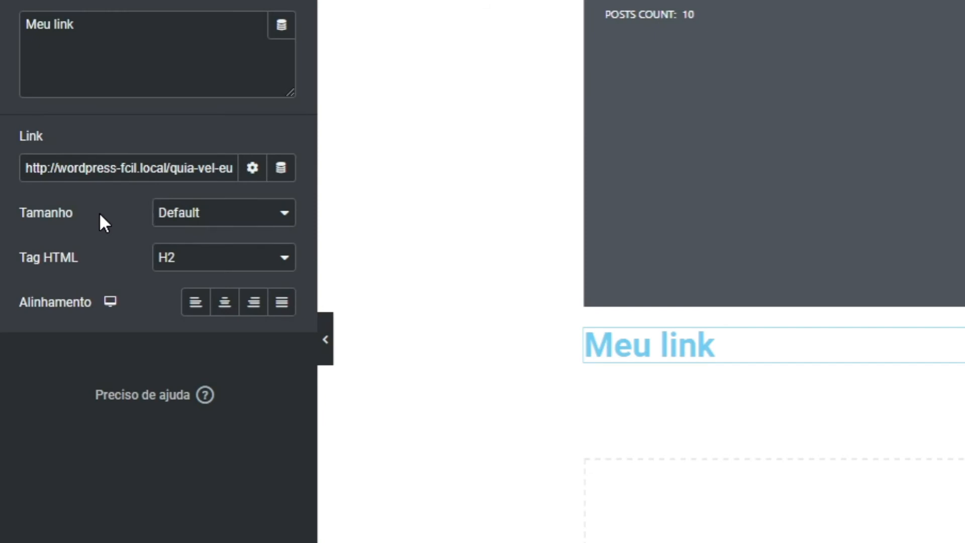
pyautogui.moveTo(166, 168); pyautogui.dragTo(3, 169)
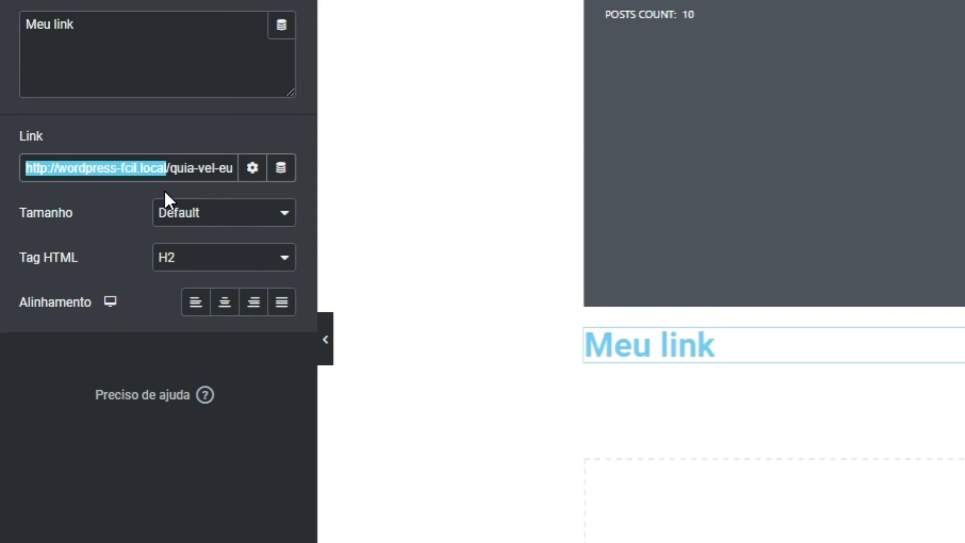
pyautogui.click(195, 175)
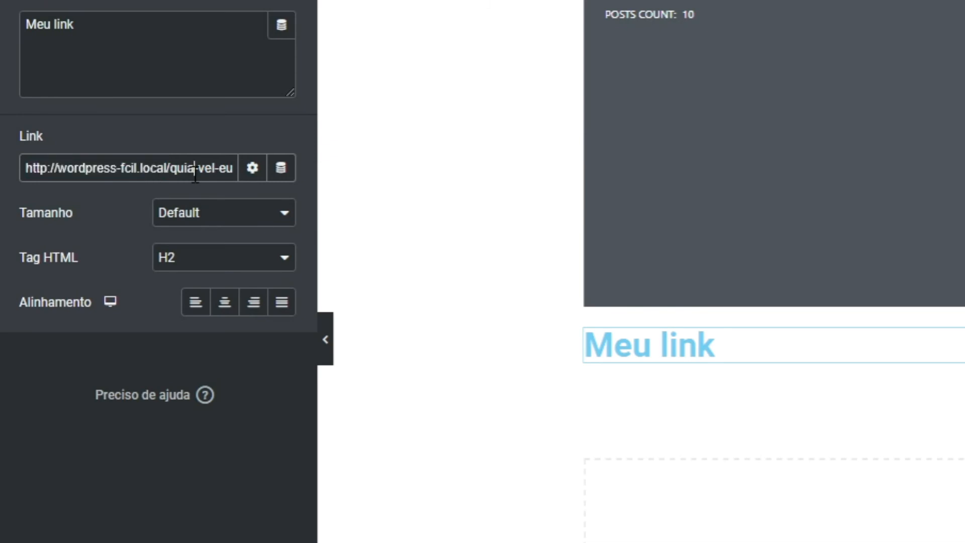
pyautogui.hotkey('ctrl', 'a')
pyautogui.press('BackSpace')
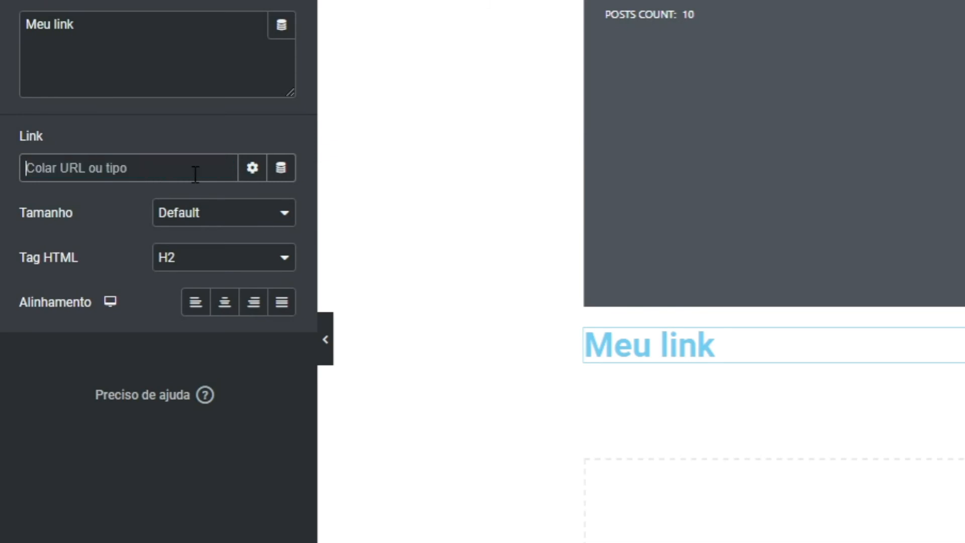
# Assign the Internal URL dynamic tag to the "Meu link" heading's link and open the tag's settings
pyautogui.click(278, 171)
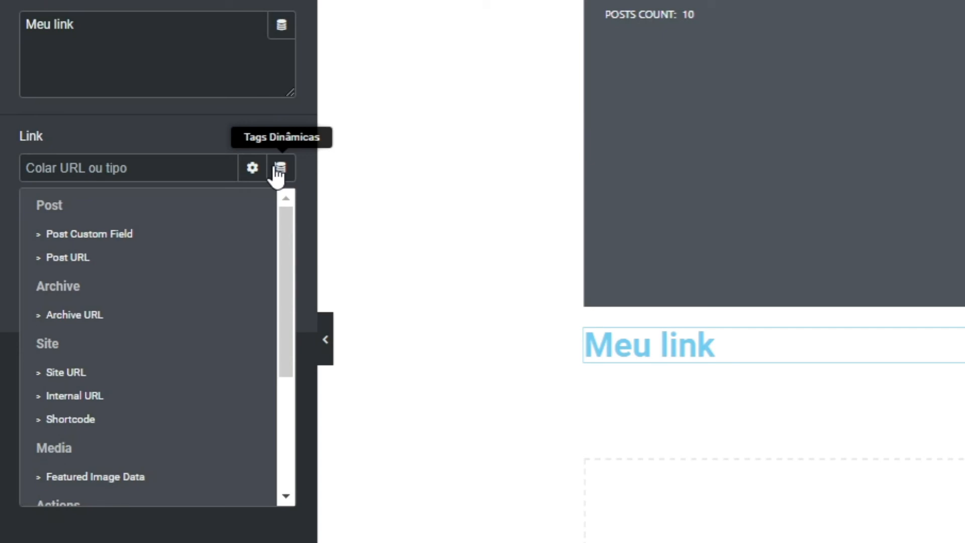
pyautogui.click(68, 401)
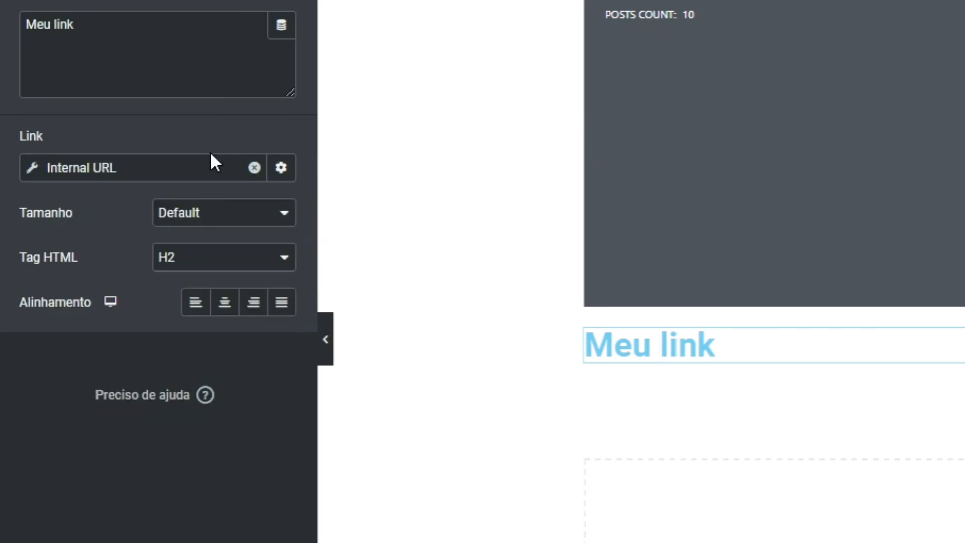
pyautogui.click(81, 169)
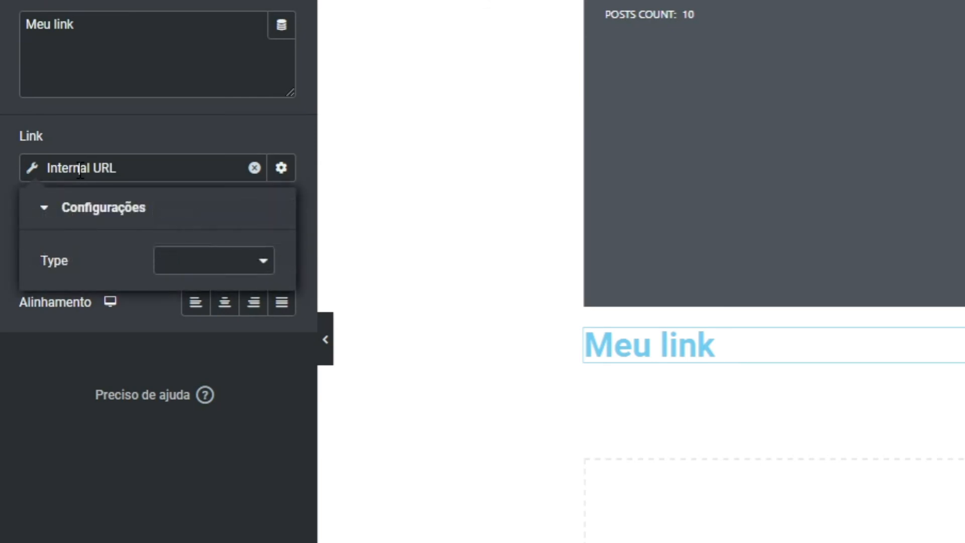
# Set the Internal URL type to Content, search for "tes" and select the "teste" item as the link target
pyautogui.click(186, 262)
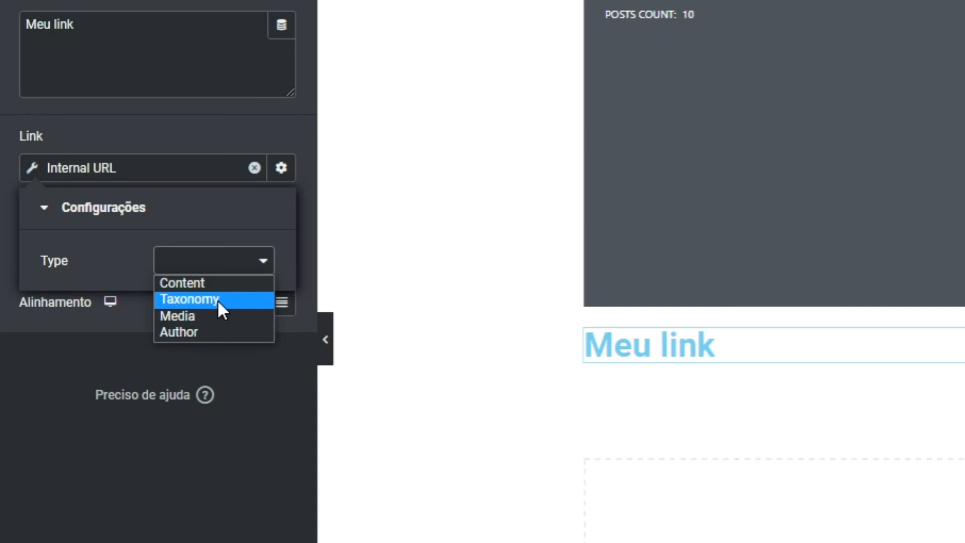
pyautogui.click(222, 284)
pyautogui.click(150, 332)
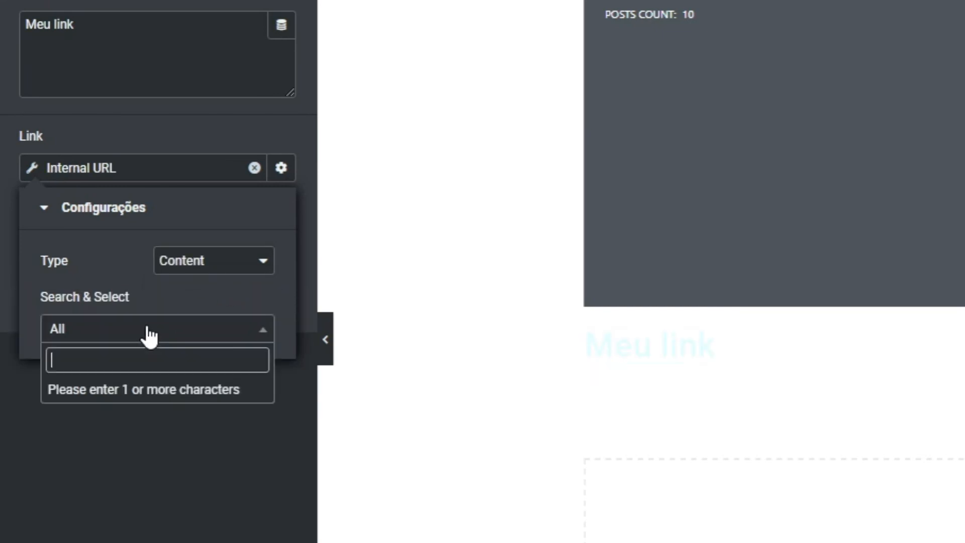
pyautogui.write('tes')
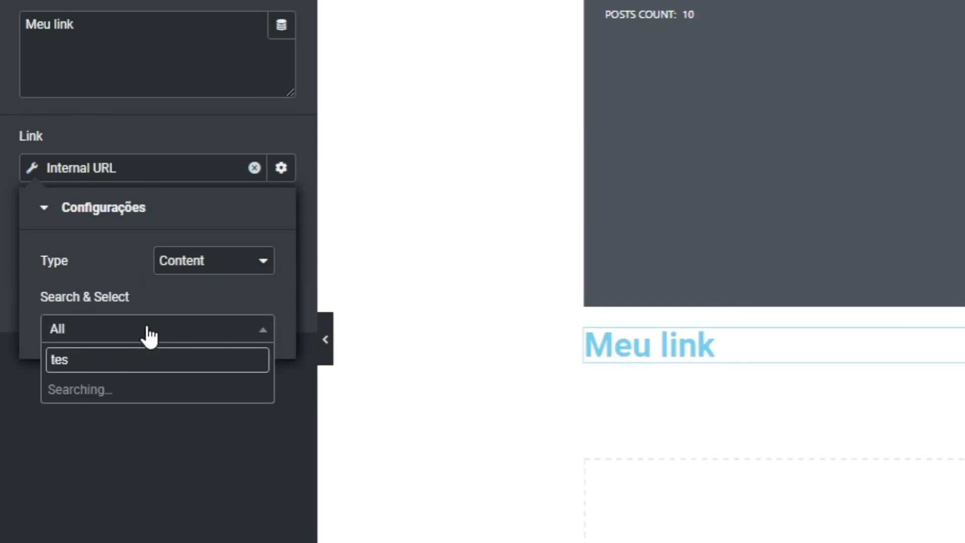
pyautogui.click(108, 396)
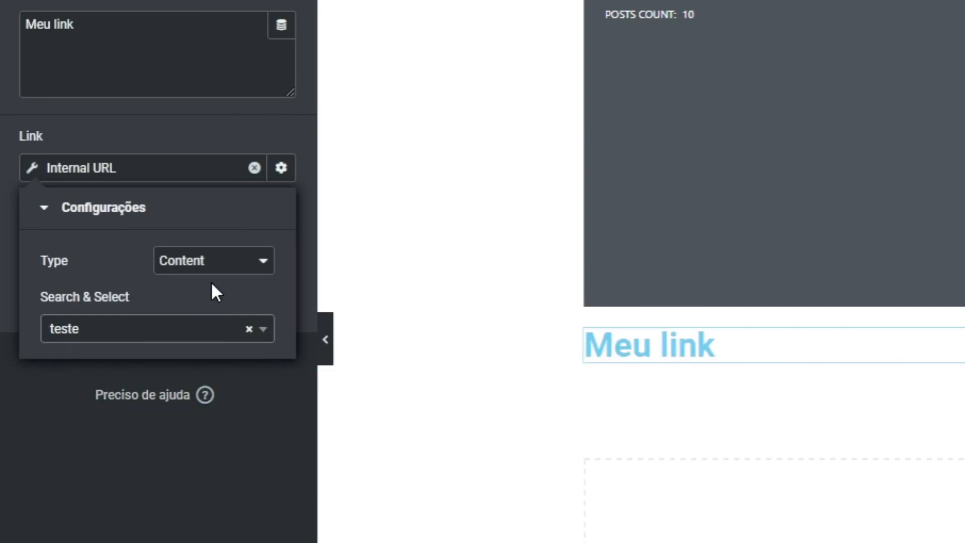
# Change the Internal URL type to Taxonomy and search its terms for "blog"
pyautogui.click(246, 271)
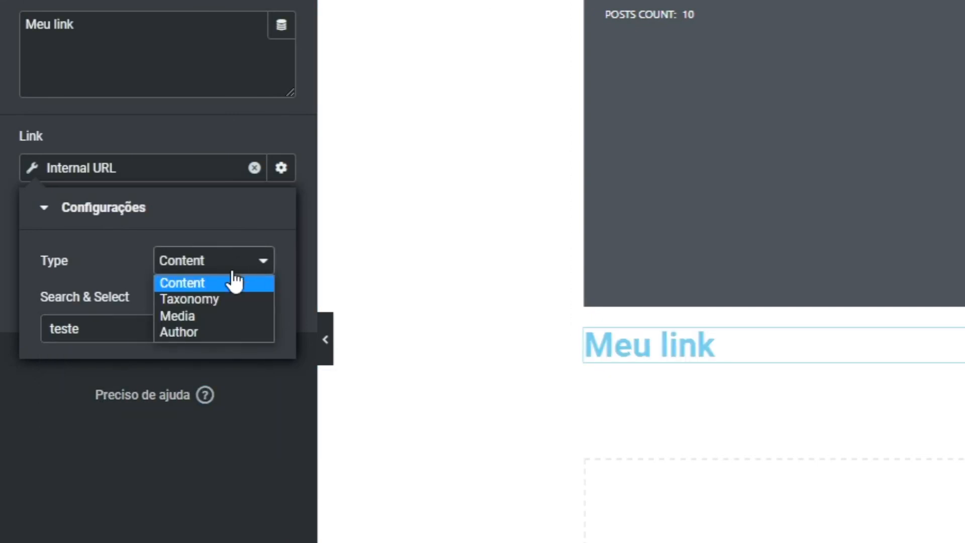
pyautogui.click(218, 286)
pyautogui.click(207, 265)
pyautogui.click(207, 299)
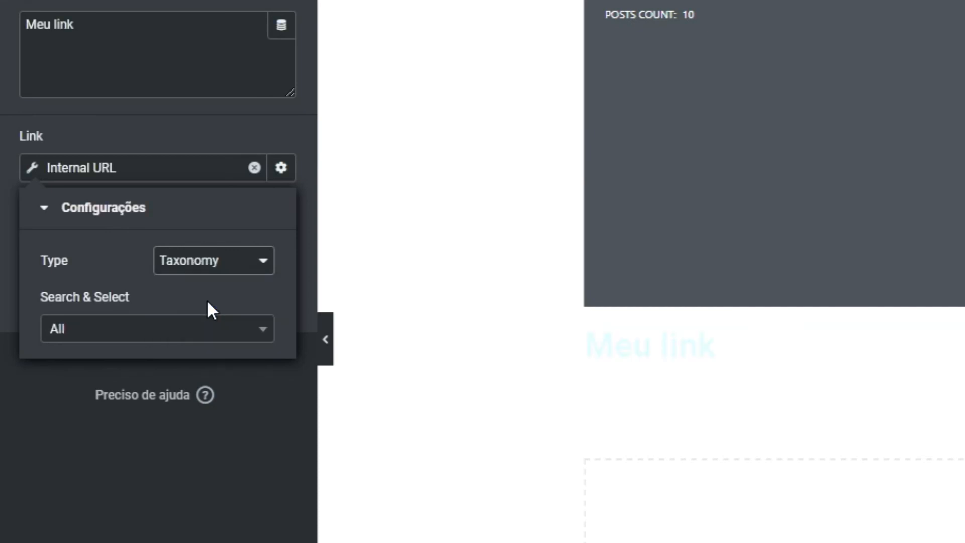
pyautogui.click(162, 331)
pyautogui.write('blog')
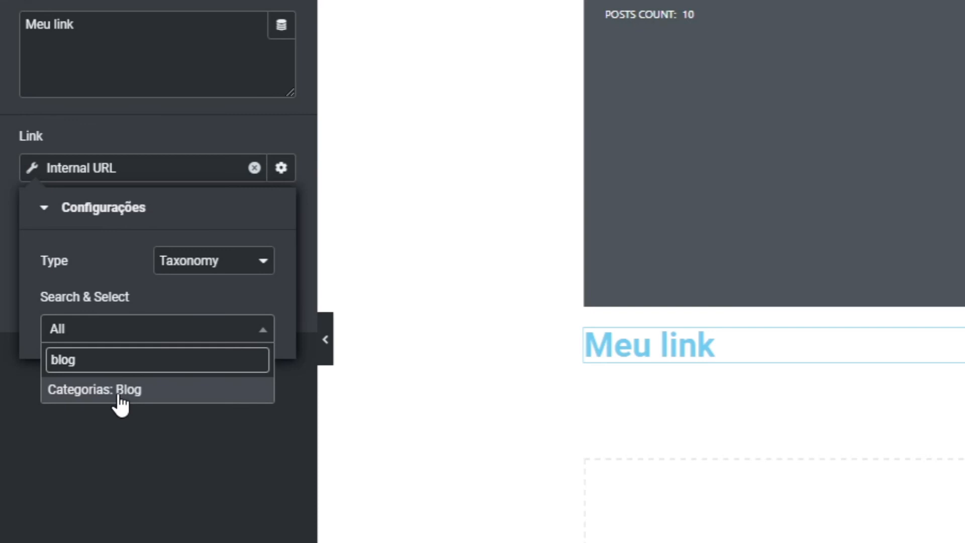
# Replace the term search with "a", select the category "Hospedagem Wordpress" as the link target and close the tag's settings
pyautogui.press('BackSpace')
pyautogui.press('BackSpace')
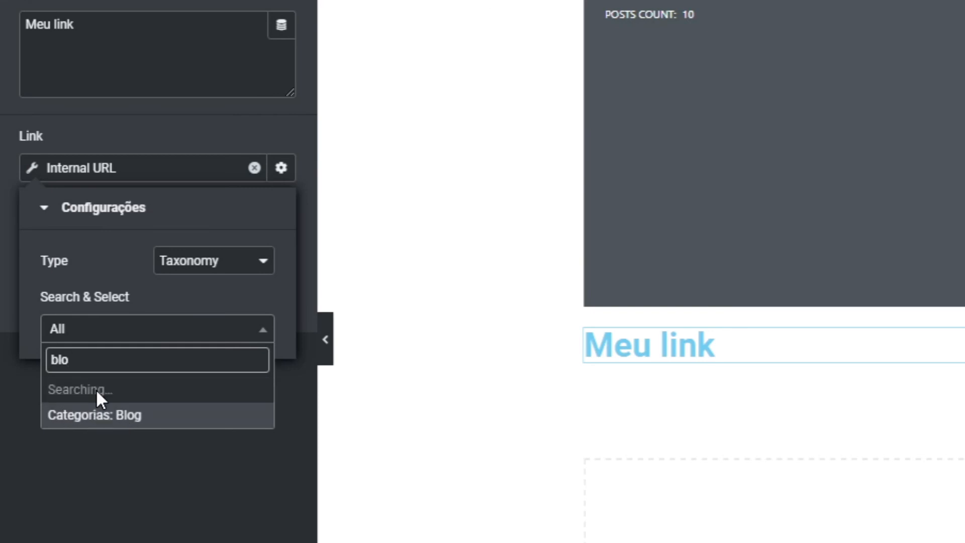
pyautogui.press('BackSpace')
pyautogui.press('BackSpace')
pyautogui.write('a')
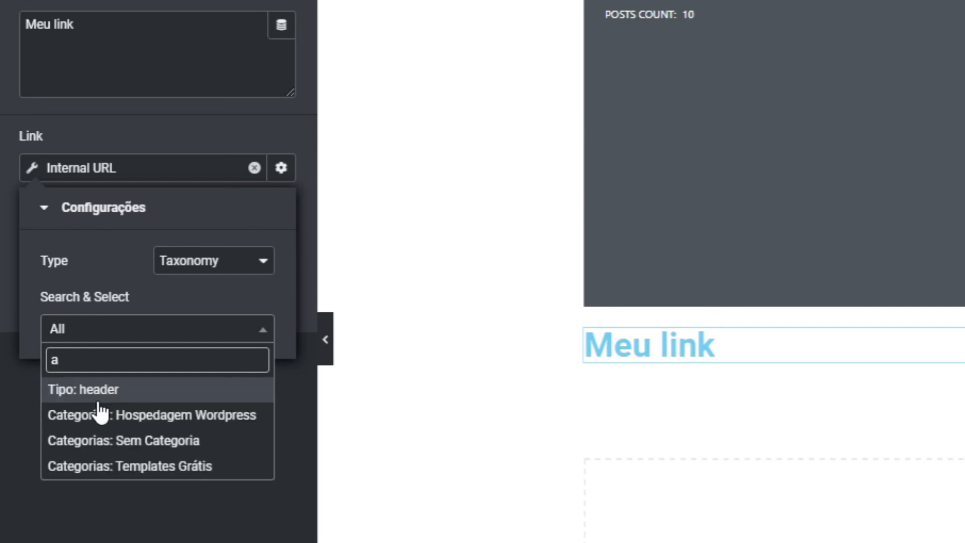
pyautogui.click(145, 412)
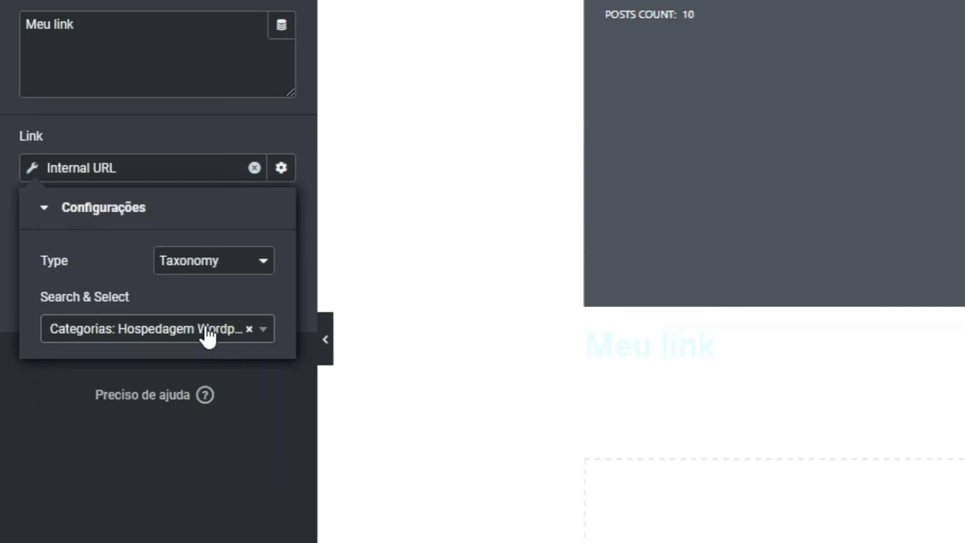
pyautogui.click(111, 493)
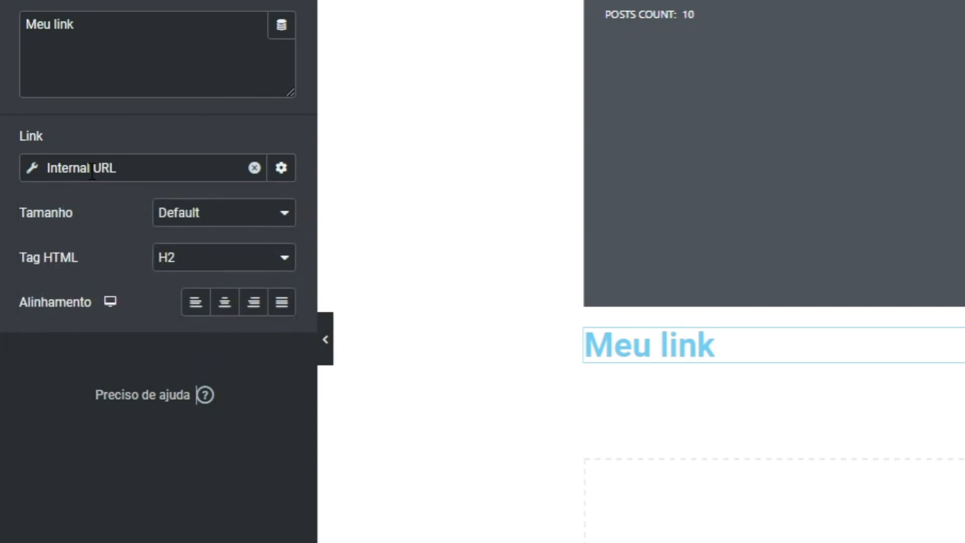